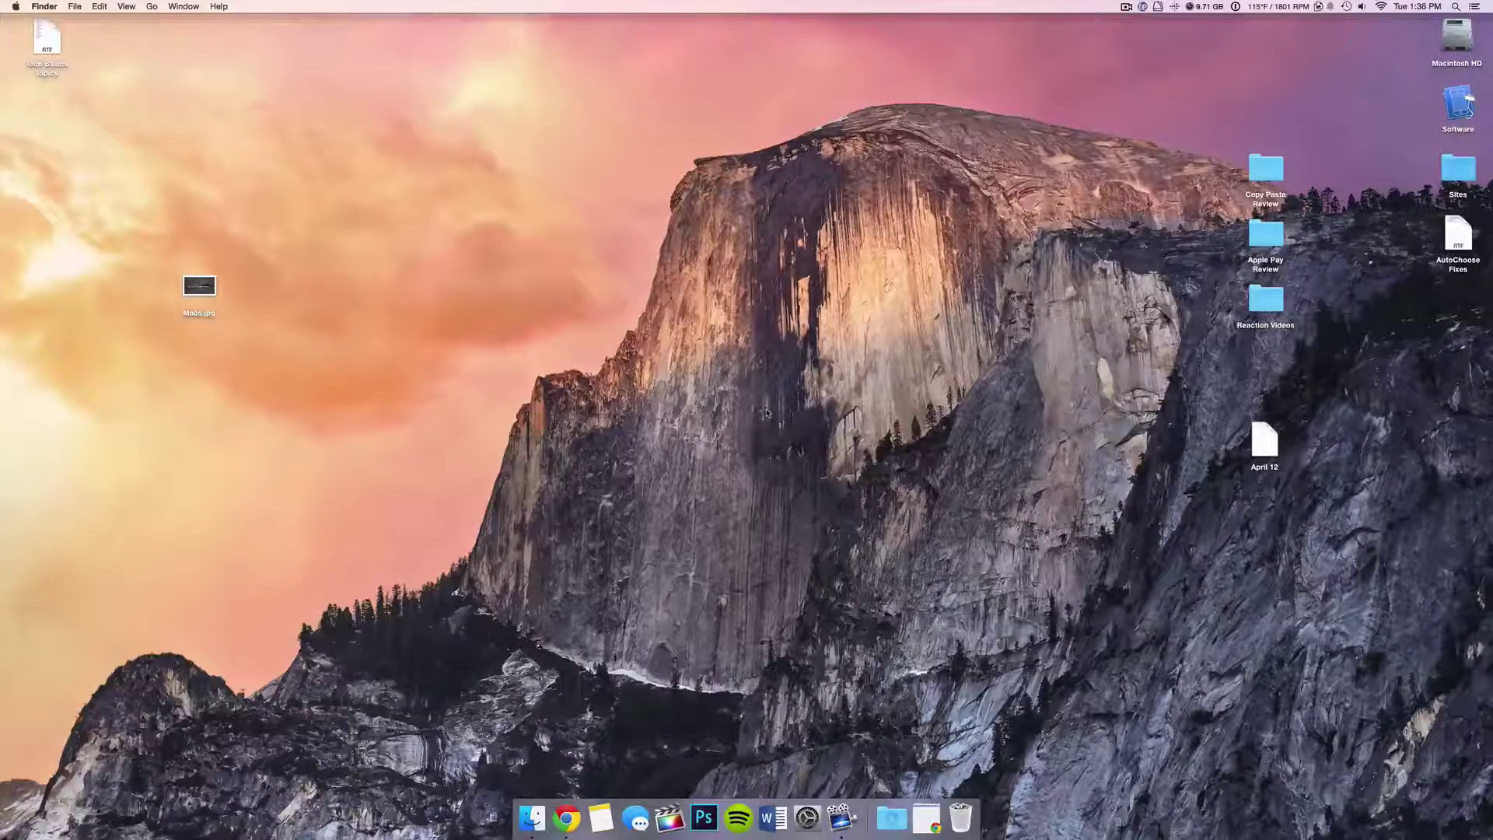
# Open Launchpad and swipe right to the page holding Copy'em Paste
pyautogui.press('F4')
pyautogui.hscroll(5, 766, 412)
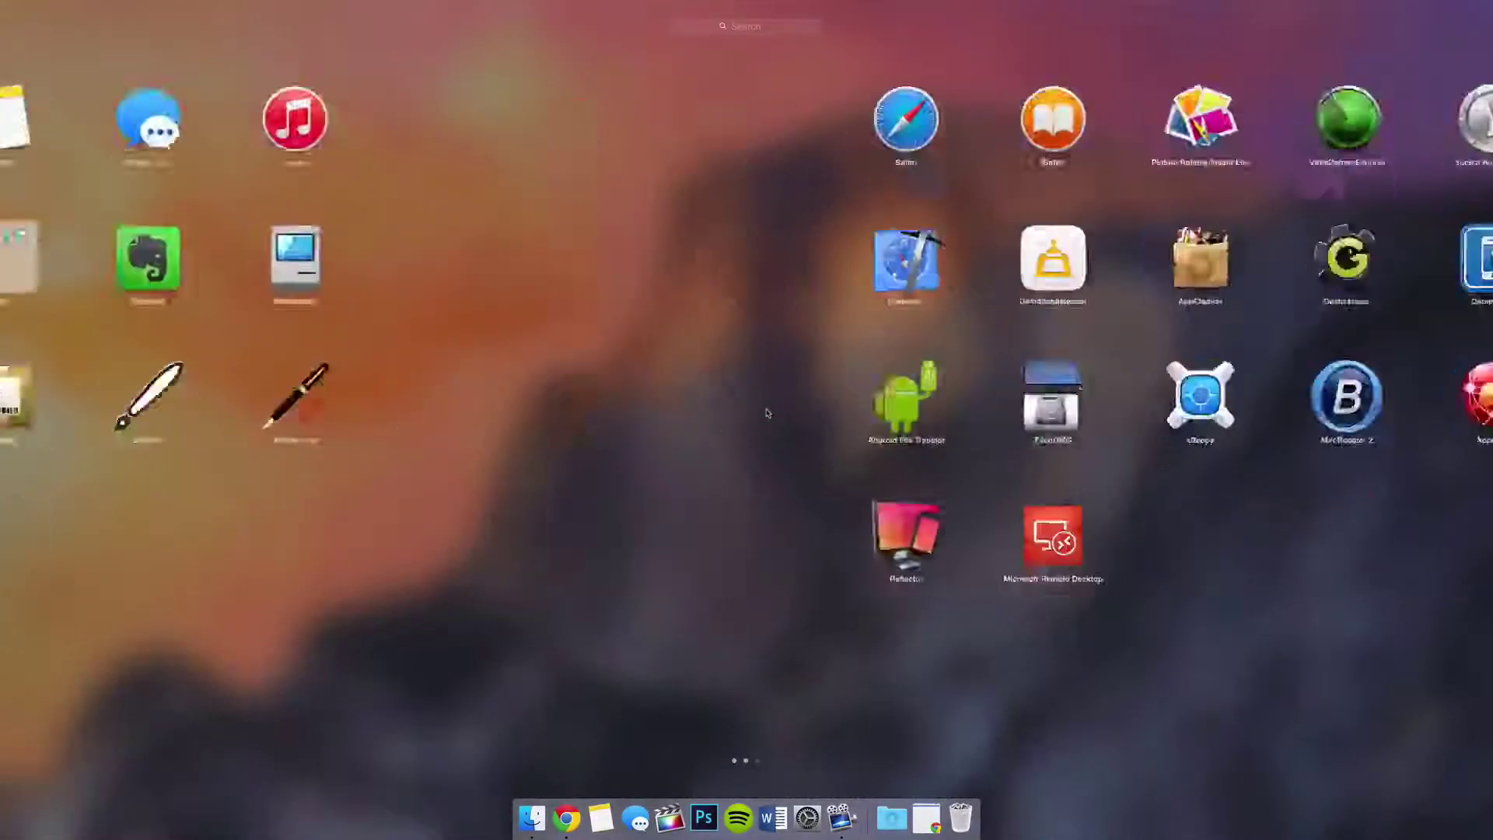
pyautogui.hscroll(5, 766, 412)
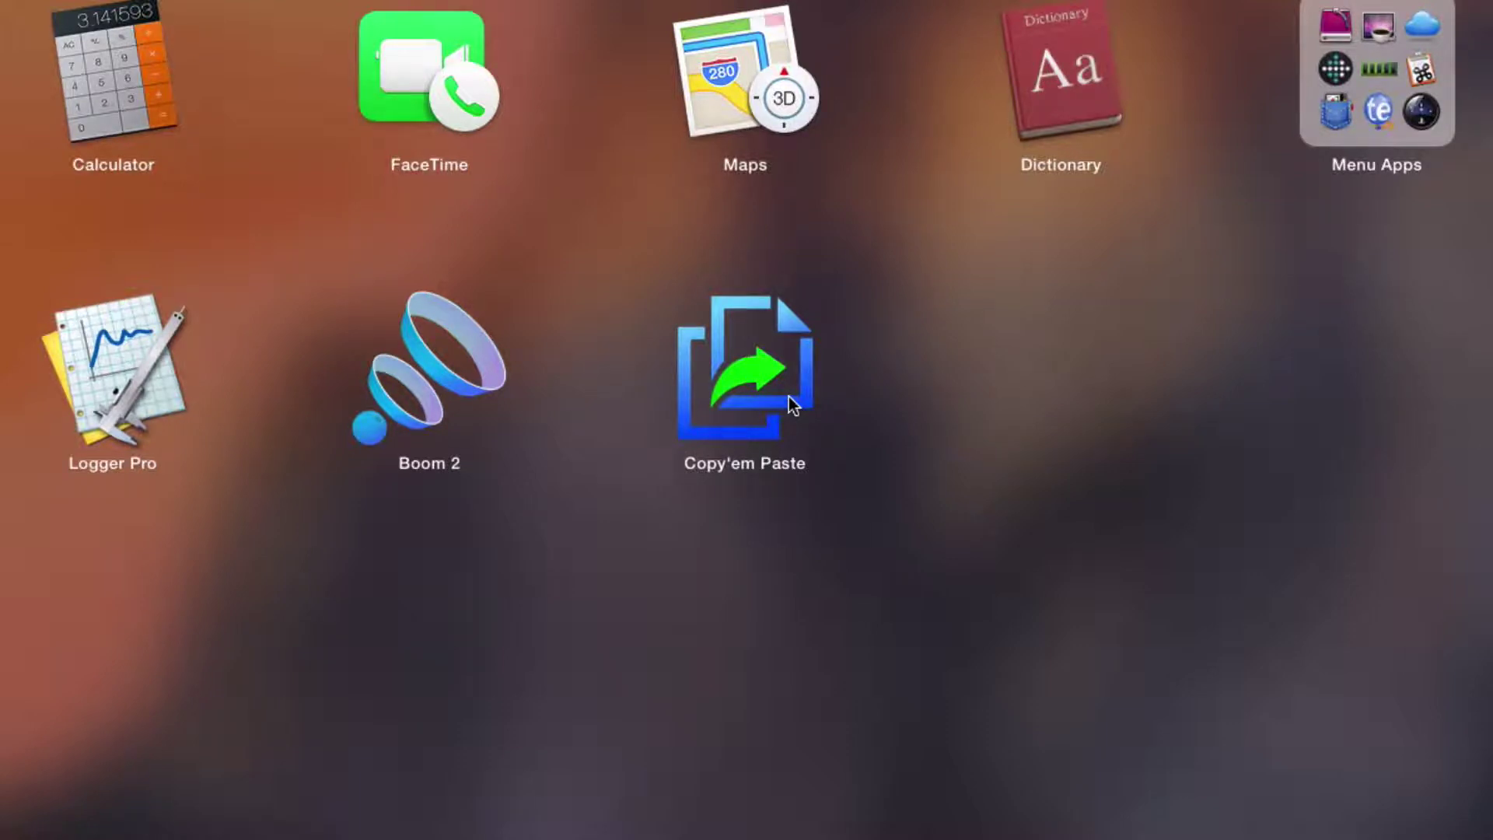
# Dismiss Launchpad, briefly open the clip panel, and check the startup disk's free space
pyautogui.click(995, 457)
pyautogui.click(1118, 14)
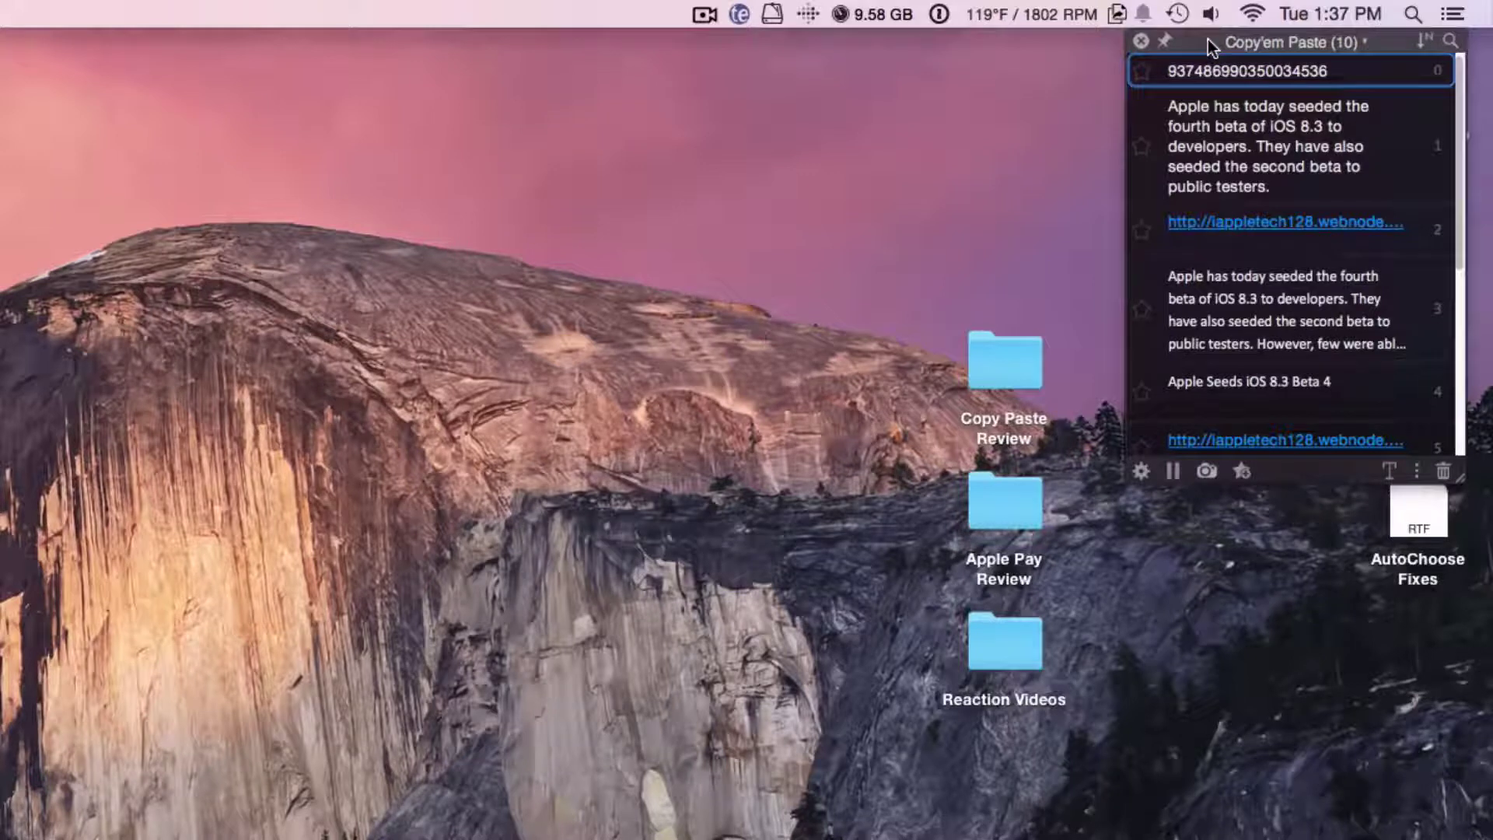
pyautogui.click(1076, 49)
pyautogui.click(770, 14)
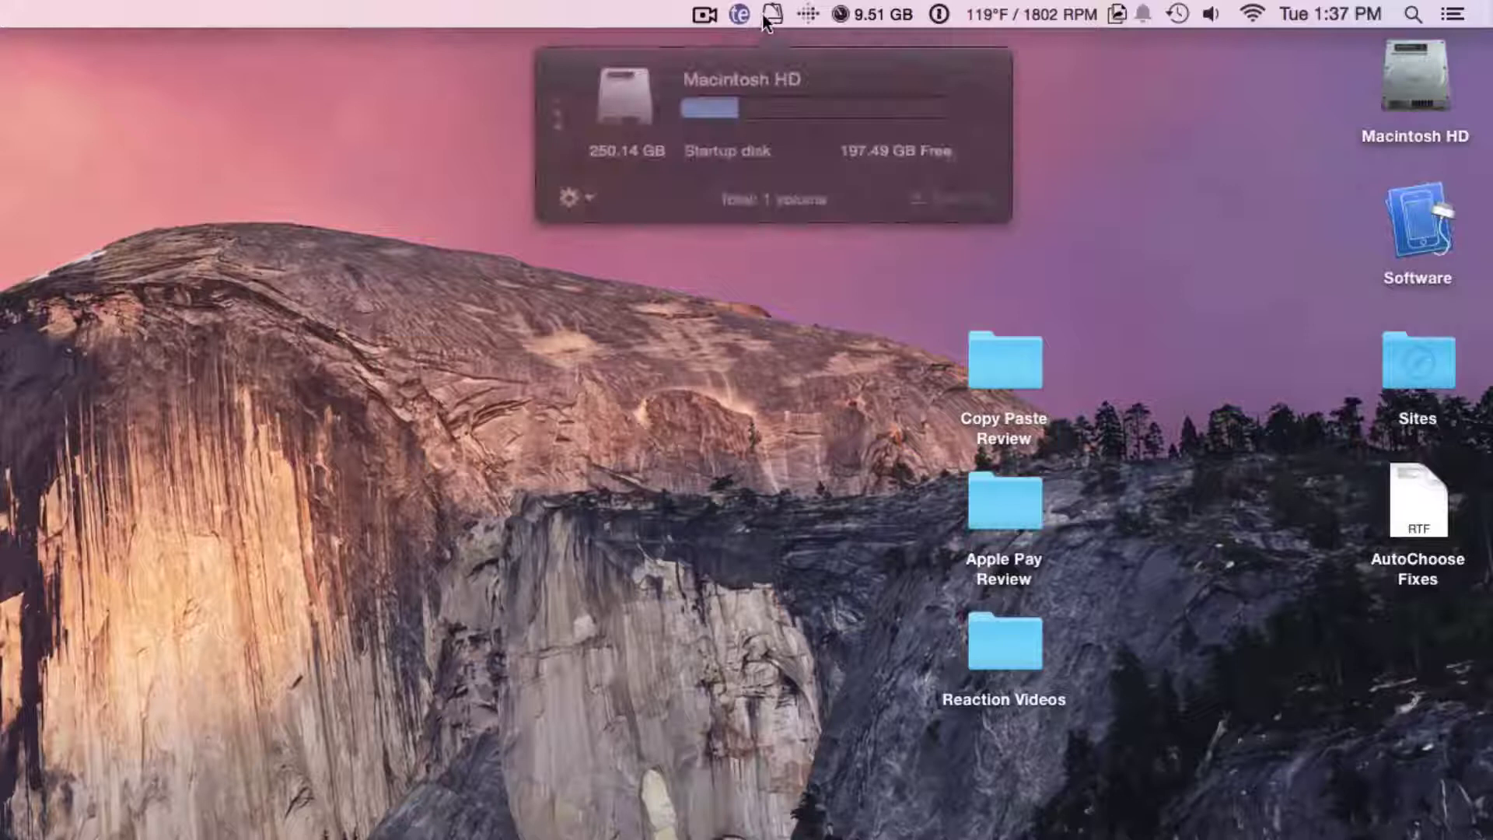
pyautogui.click(1140, 59)
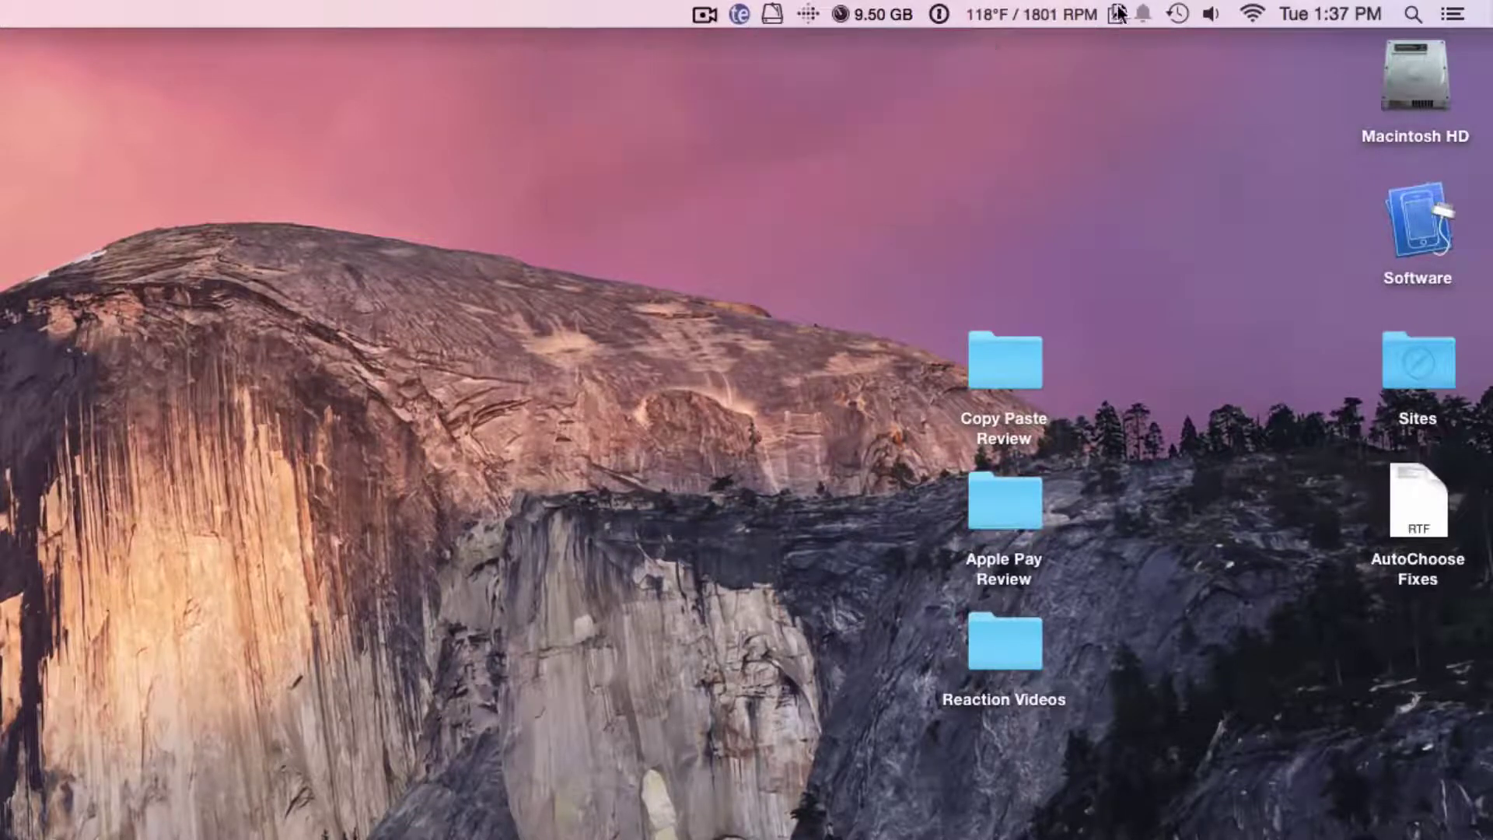
# Reopen the ten-clip history panel with Cmd+Shift+V and drag it to the top centre
pyautogui.press('super+shift+v')
pyautogui.click(1244, 42)
pyautogui.click(1194, 43)
pyautogui.moveTo(1193, 43); pyautogui.dragTo(285, 356)
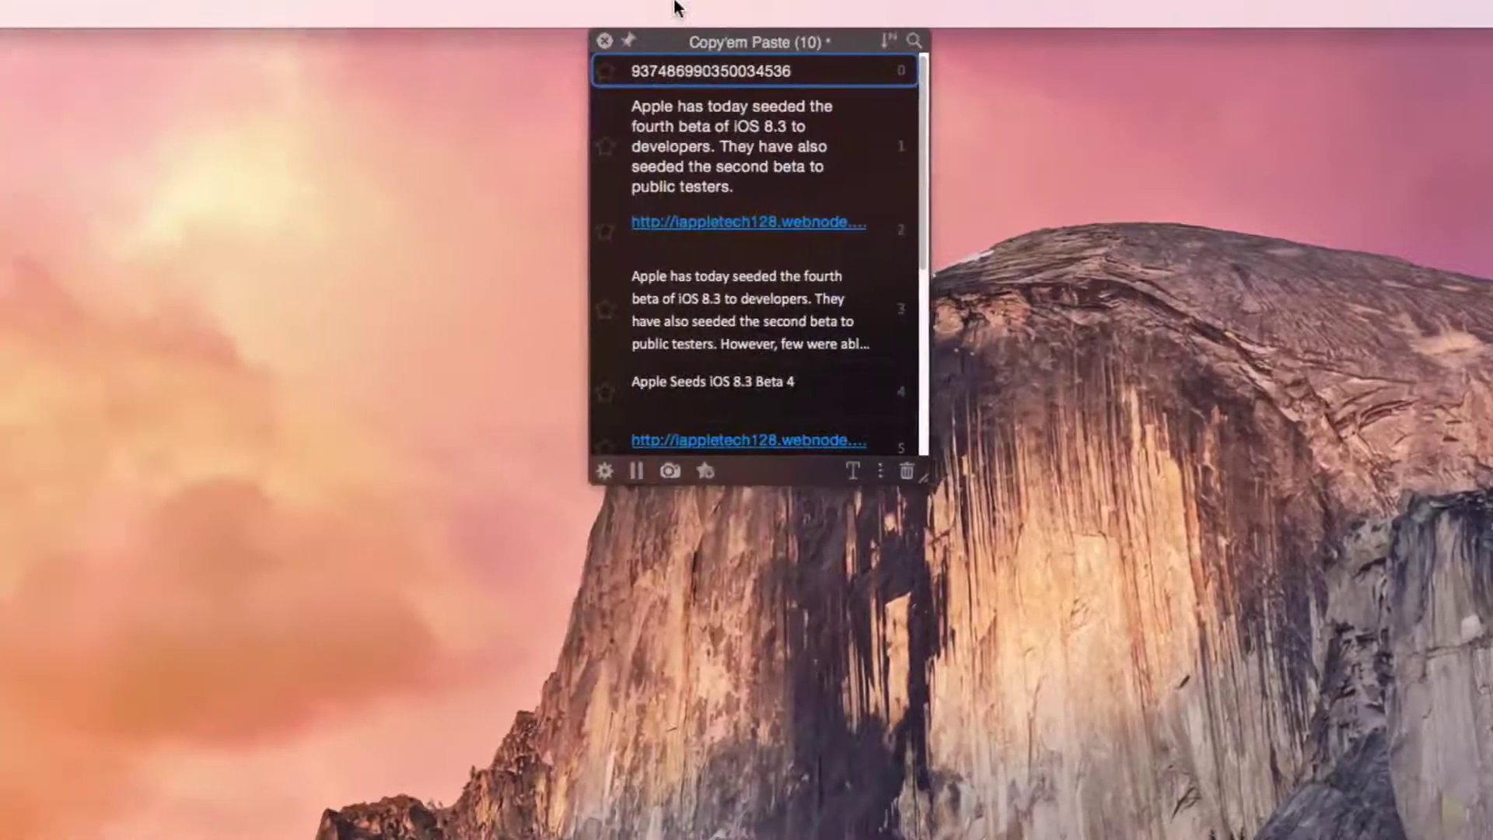
pyautogui.moveTo(285, 356); pyautogui.dragTo(644, 7)
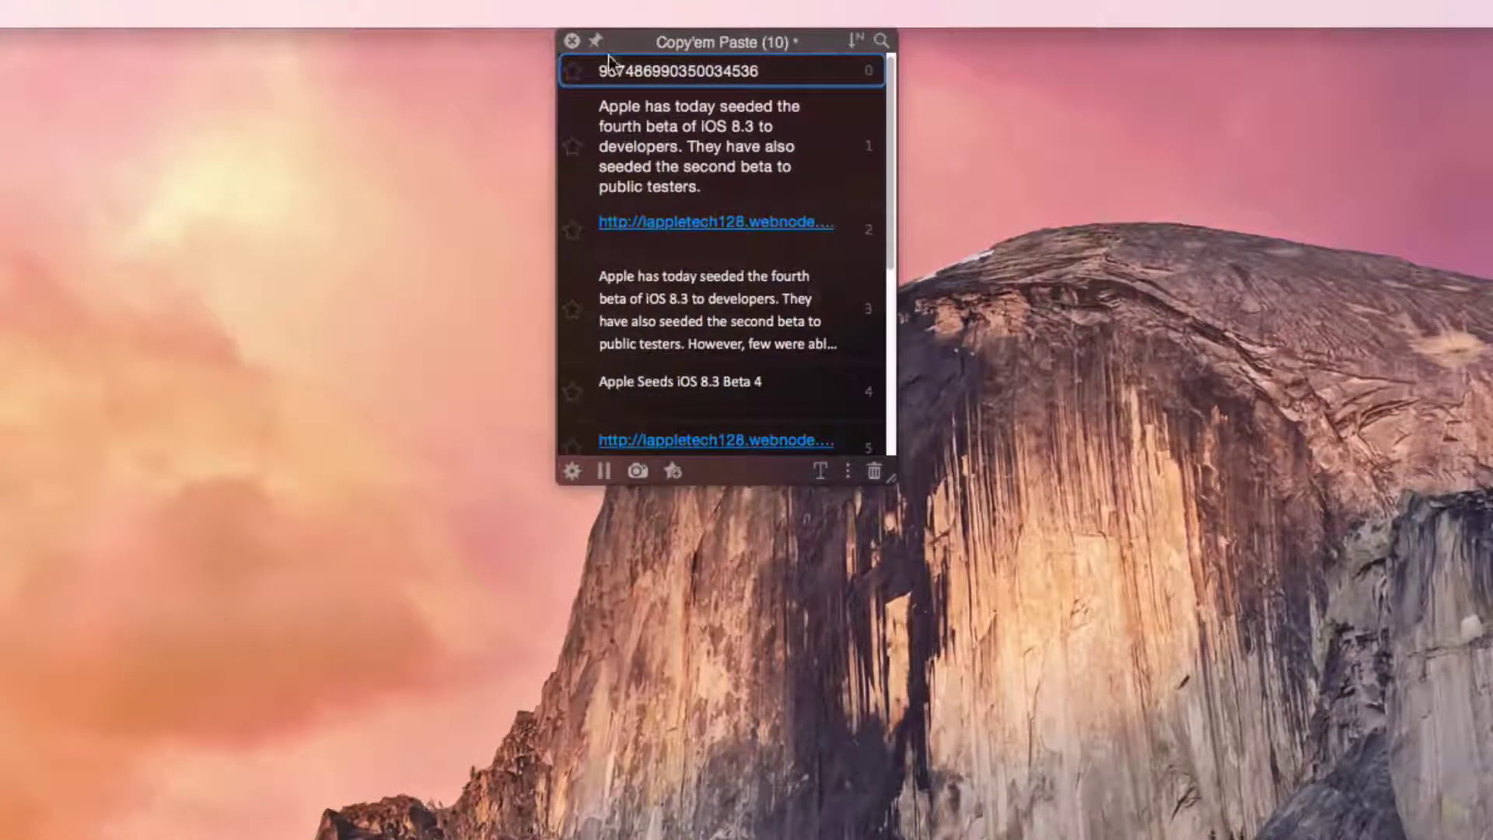
pyautogui.scroll(-5, 671, 147)
pyautogui.scroll(5, 670, 147)
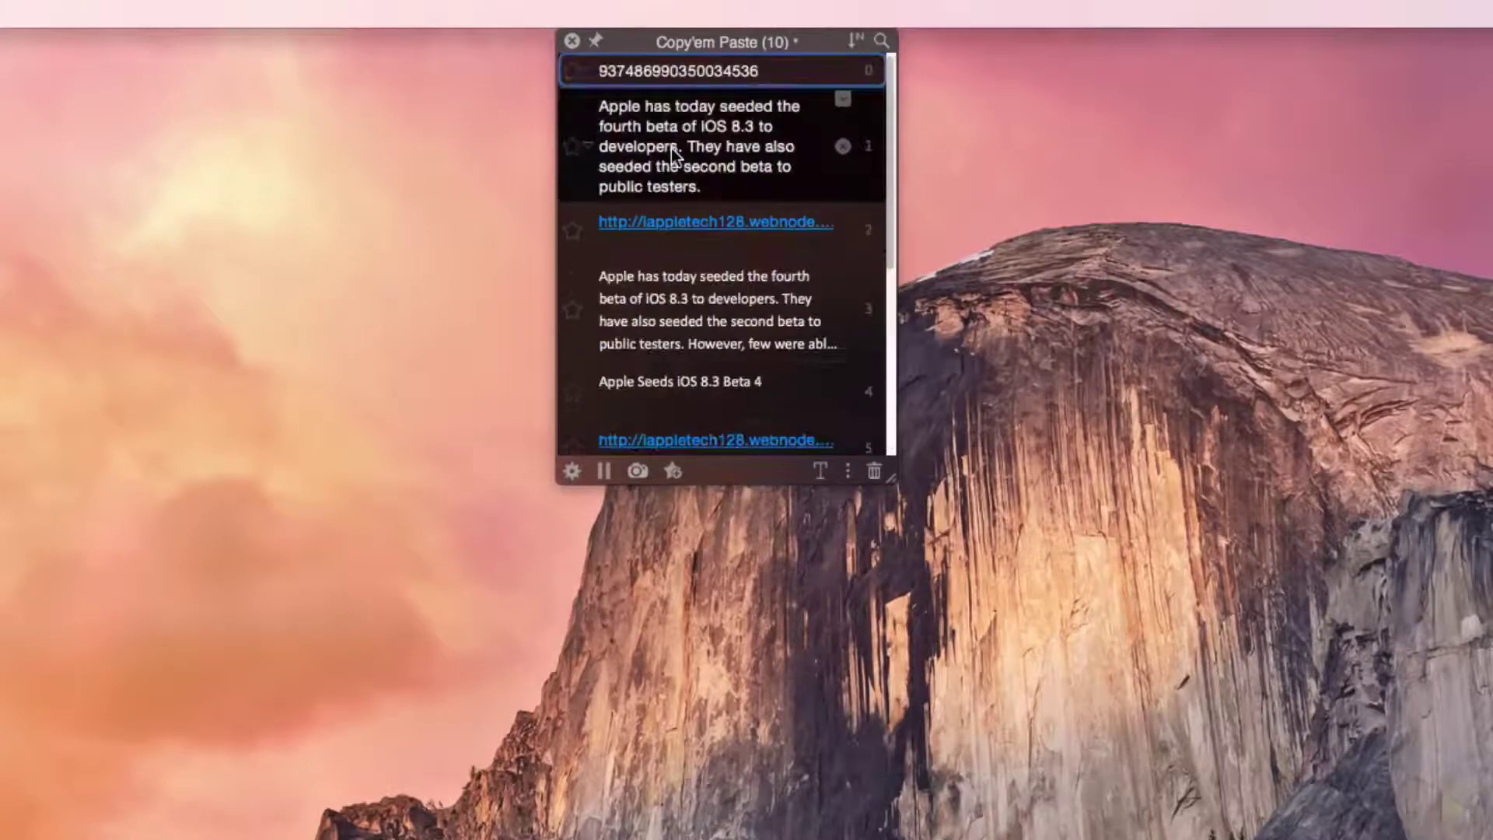
pyautogui.scroll(-5, 671, 148)
pyautogui.scroll(5, 671, 148)
pyautogui.click(722, 40)
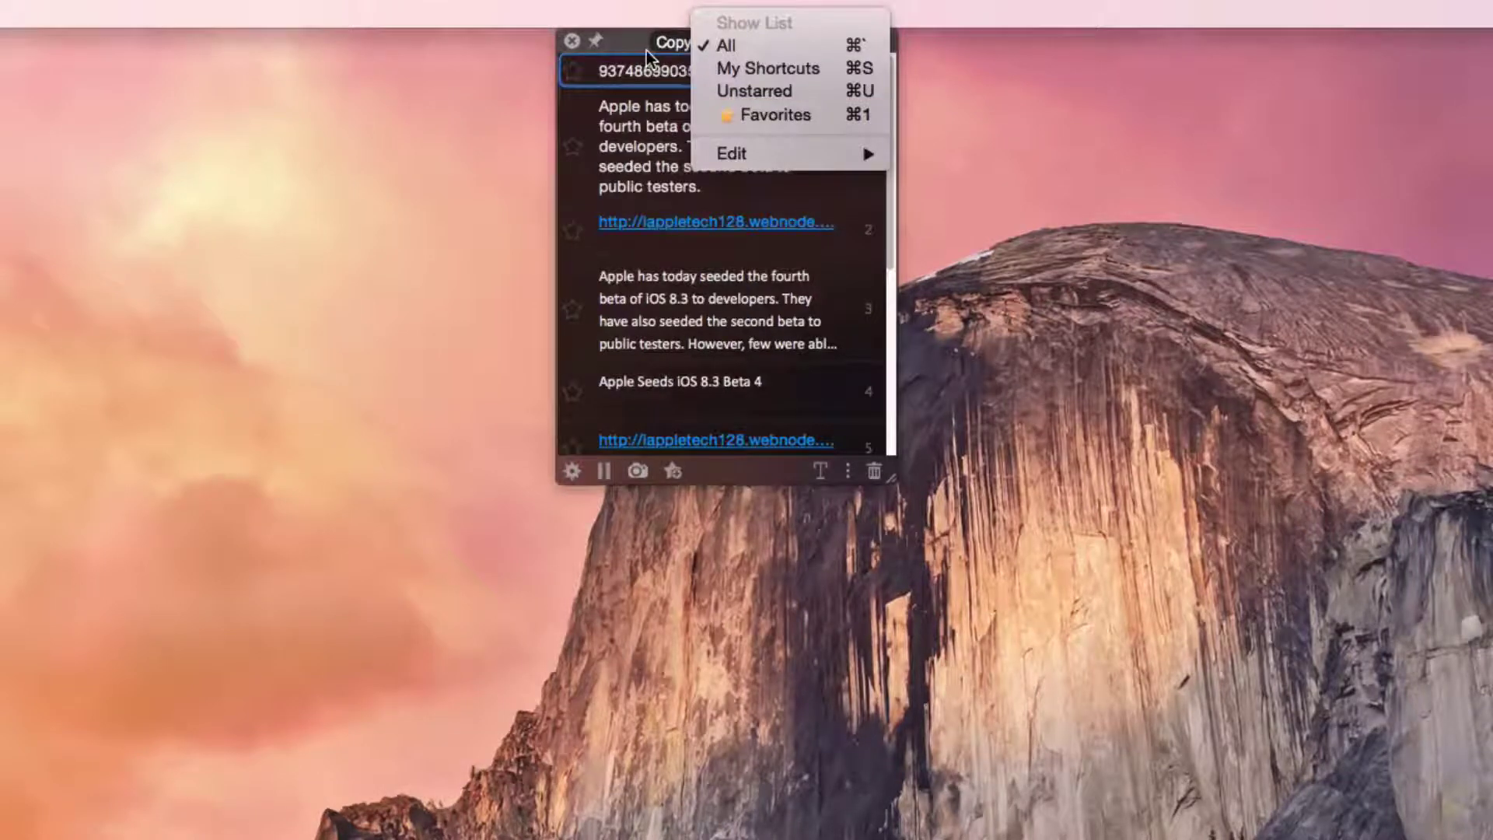
pyautogui.click(619, 40)
pyautogui.scroll(-3, 624, 164)
pyautogui.scroll(-3, 624, 163)
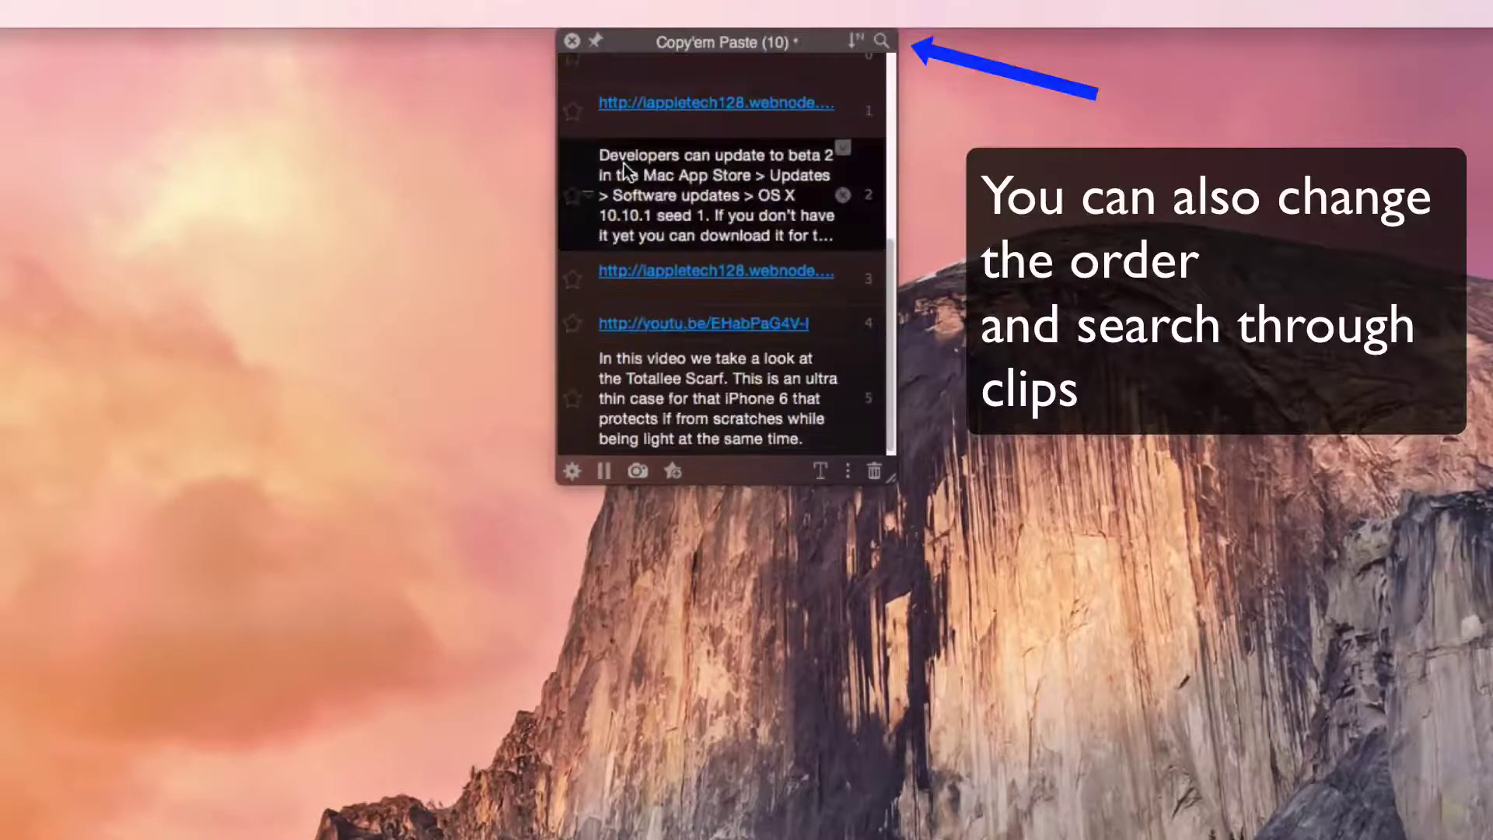
pyautogui.scroll(3, 623, 164)
pyautogui.scroll(-3, 627, 163)
pyautogui.scroll(1, 628, 163)
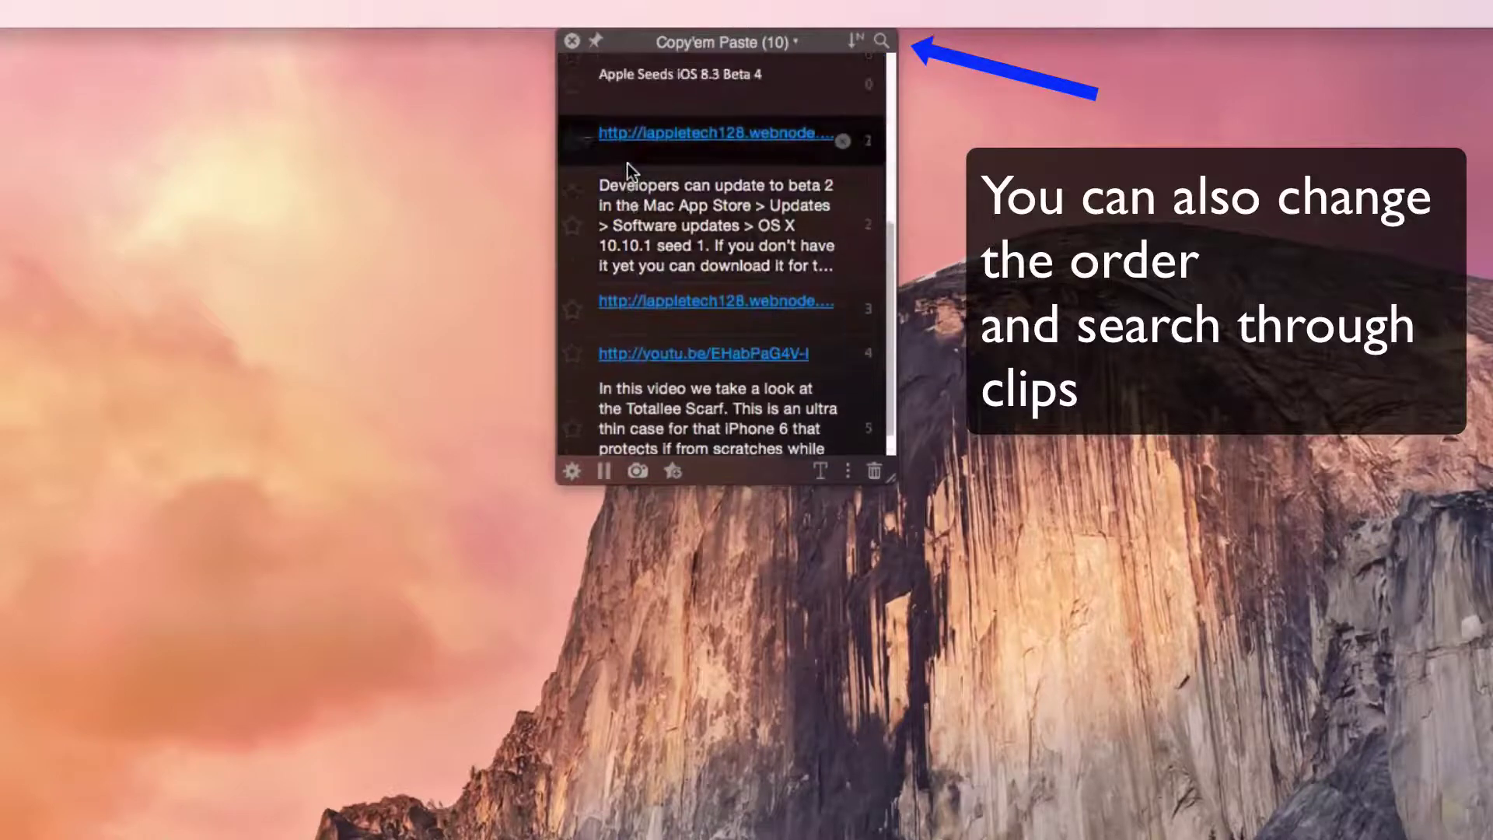
pyautogui.scroll(2, 628, 164)
pyautogui.scroll(2, 628, 163)
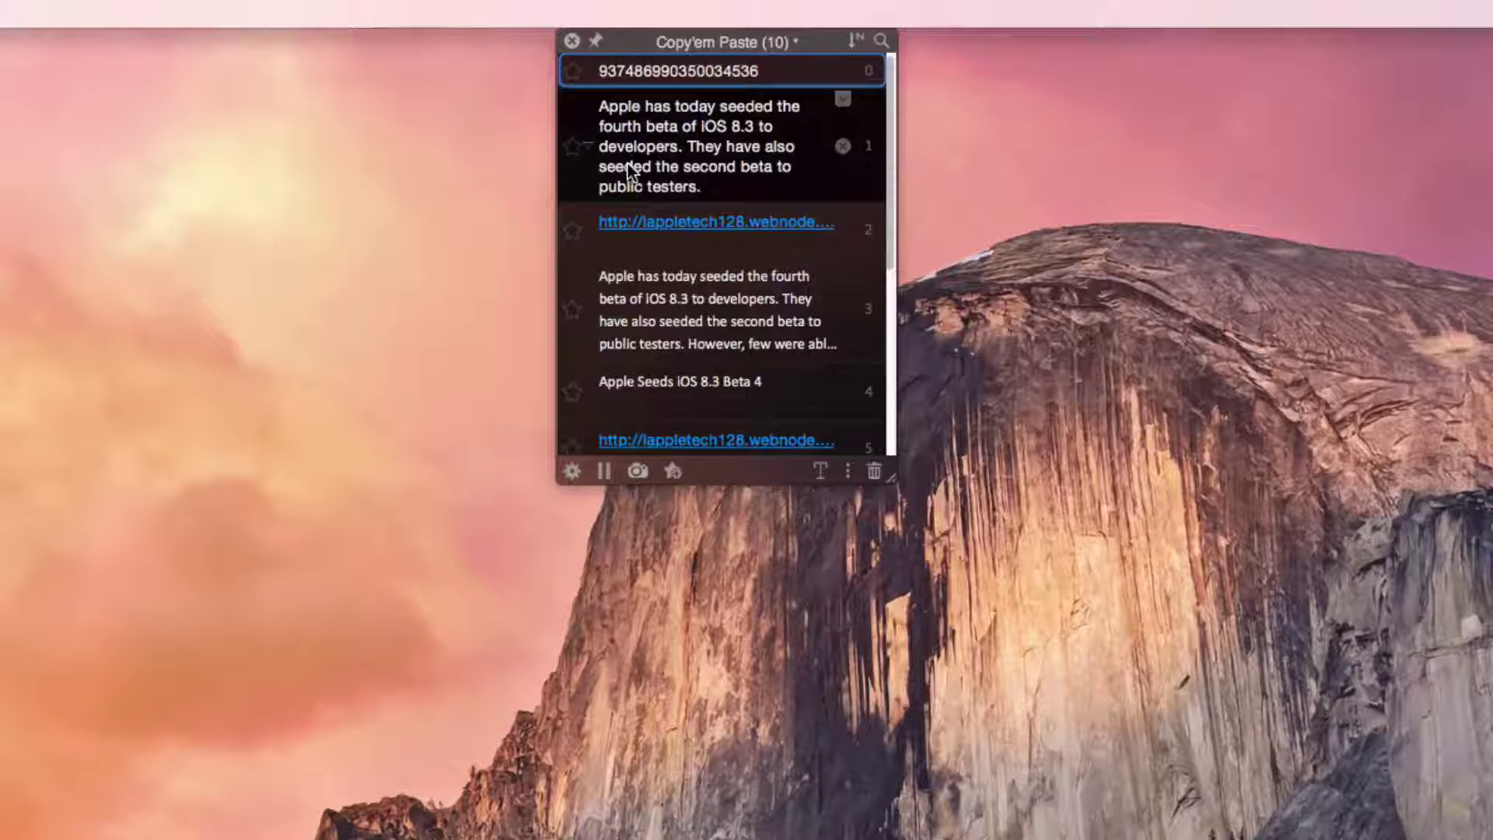
pyautogui.click(585, 69)
pyautogui.moveTo(723, 70)
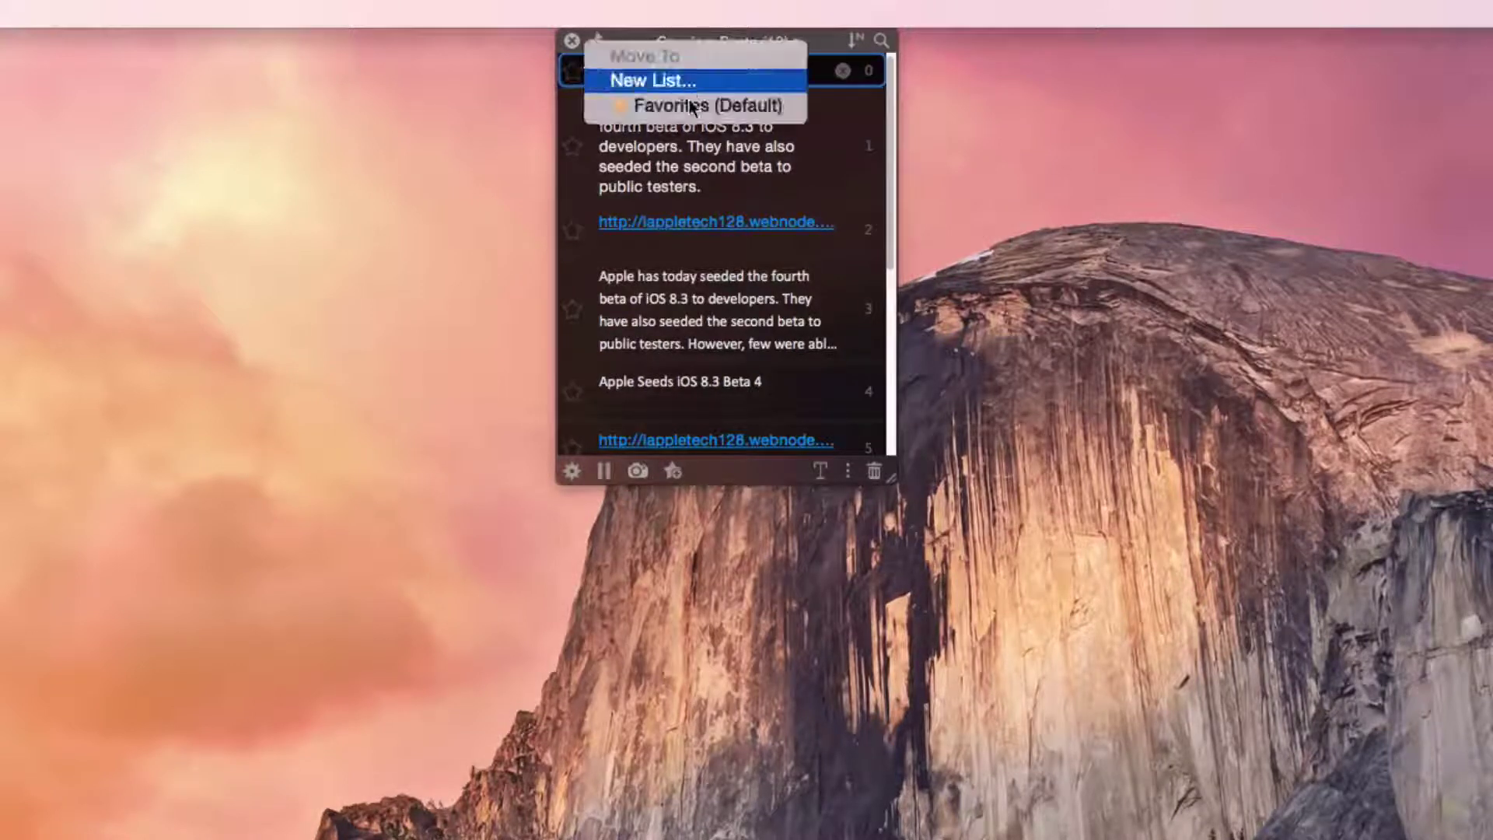
pyautogui.click(811, 32)
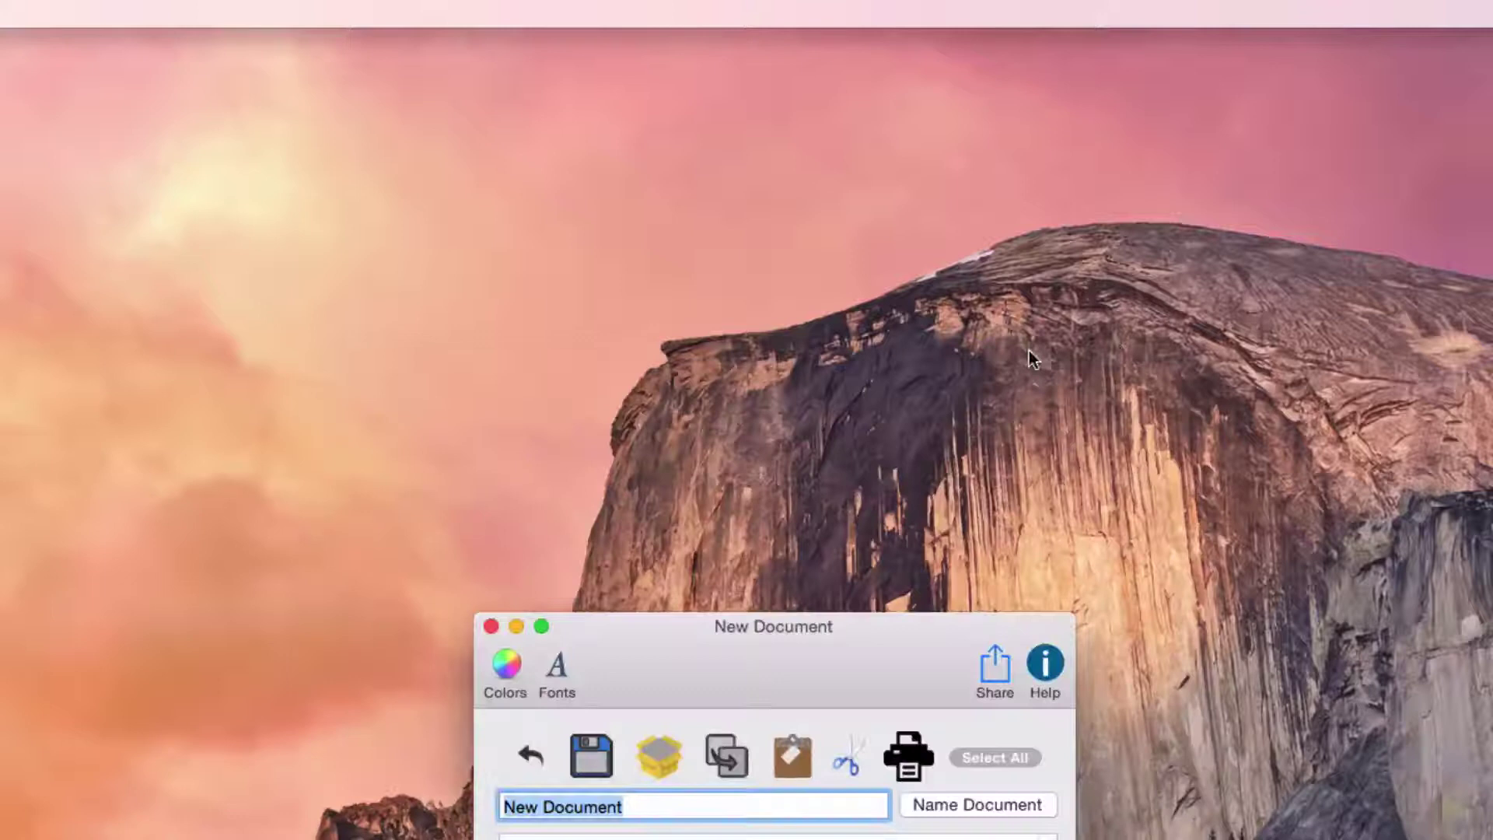
# Paste clip 3, the iOS 8.3 news text, into New Document, then select all and cut it
pyautogui.press('super+shift+v')
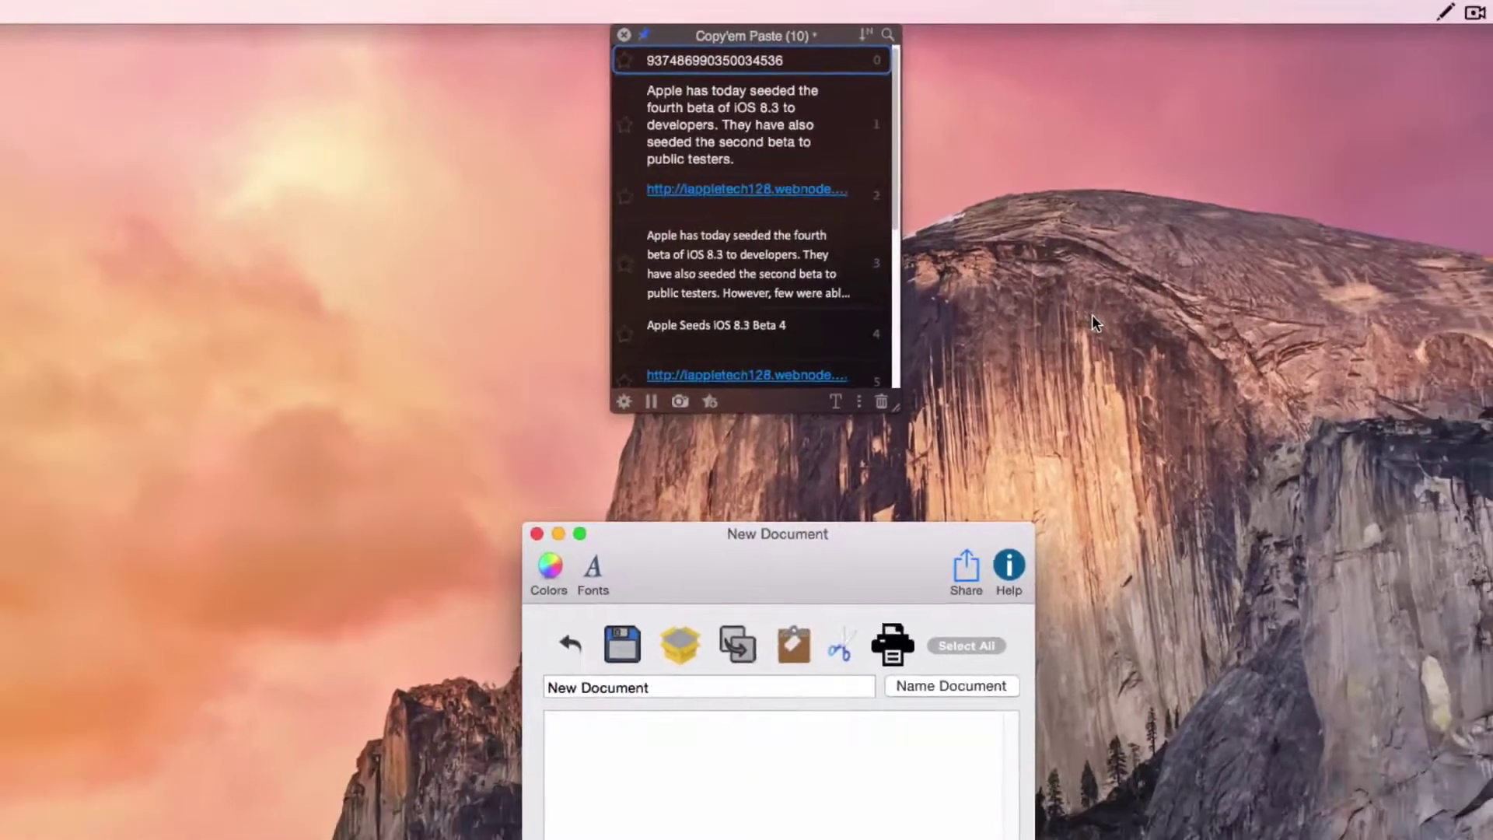
pyautogui.press('3')
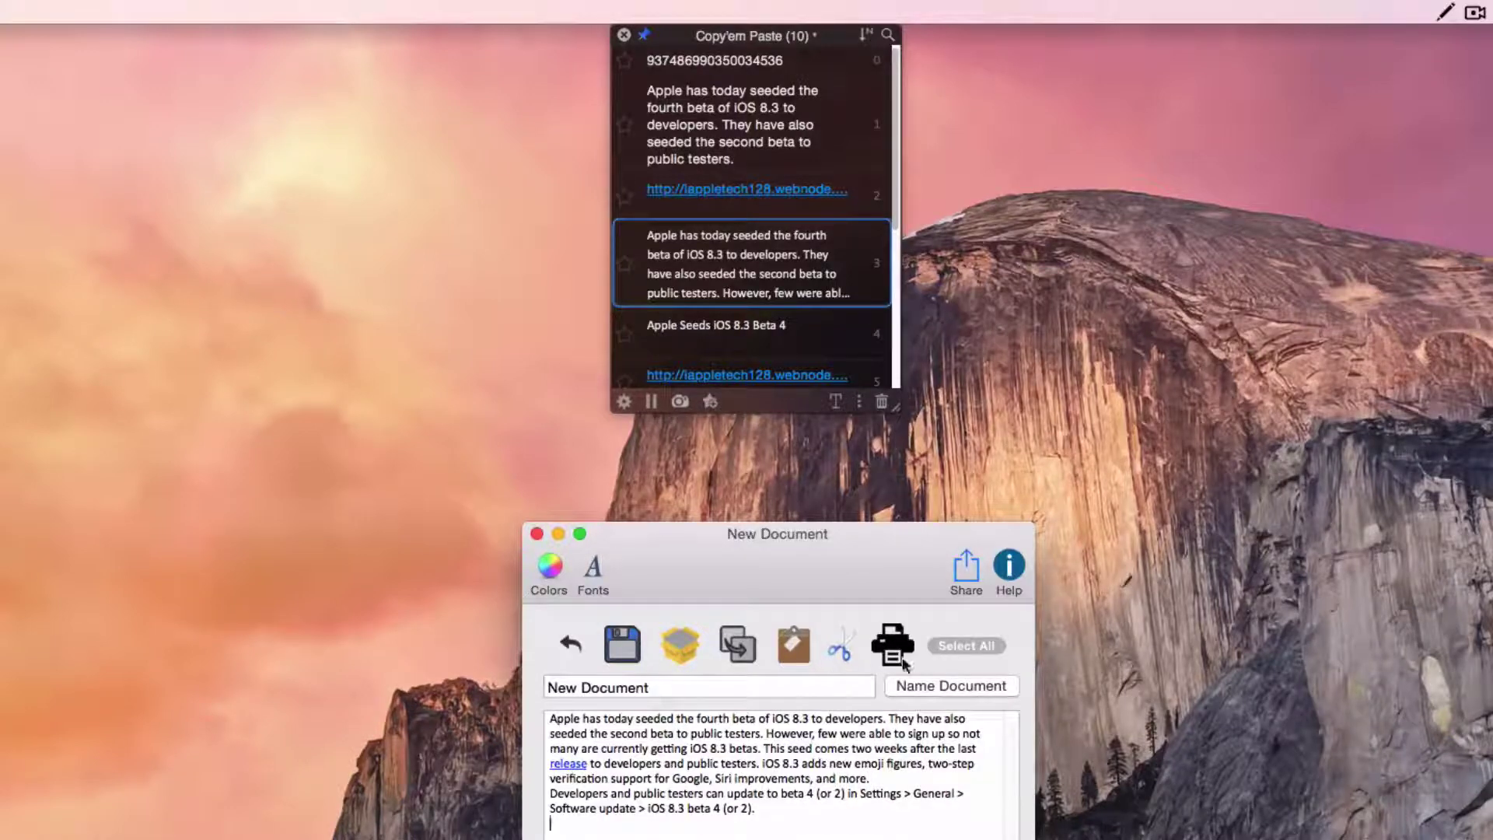
pyautogui.click(947, 649)
pyautogui.click(843, 653)
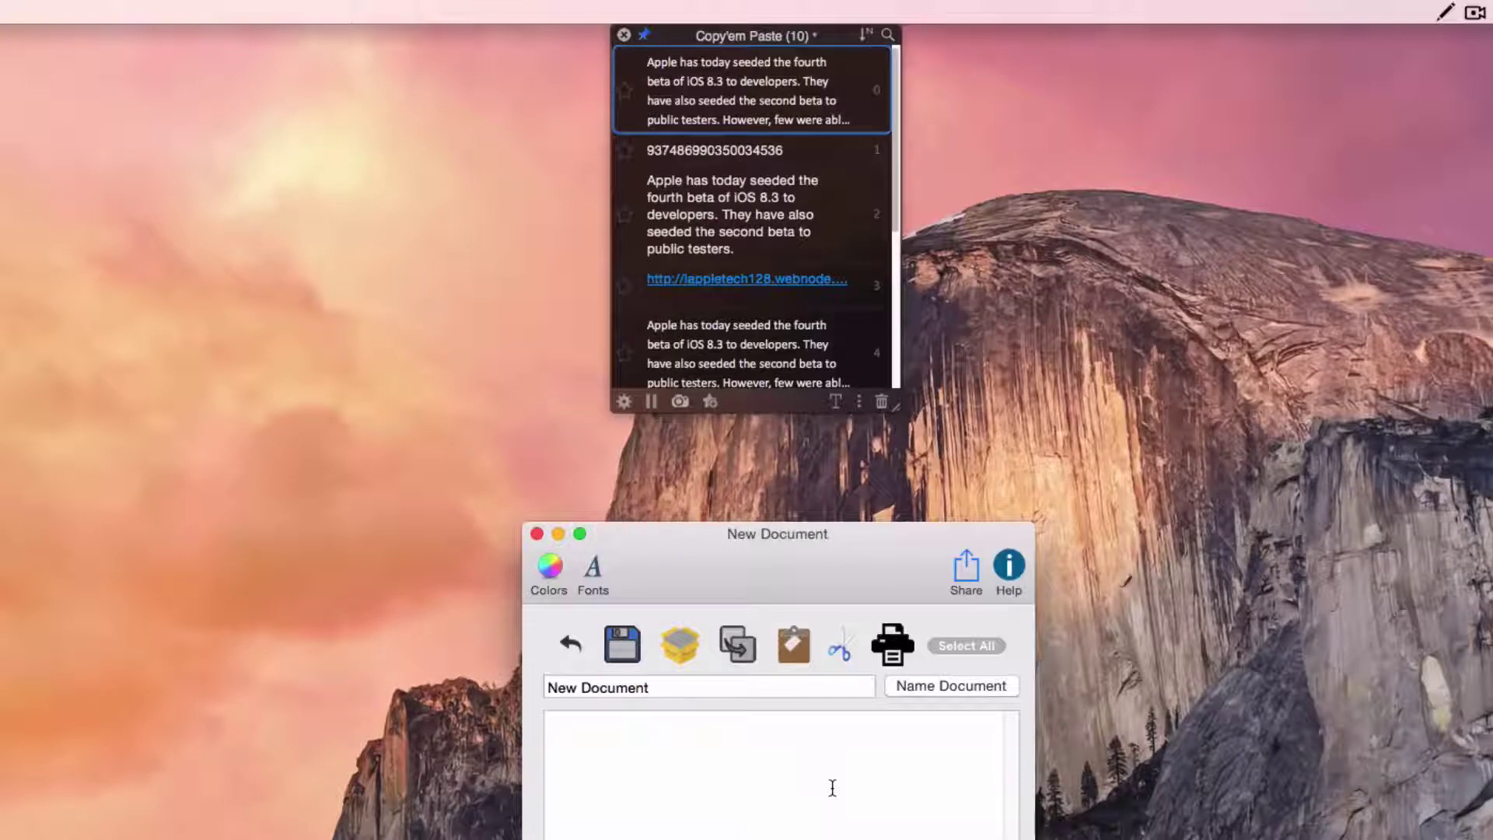
pyautogui.moveTo(747, 215)
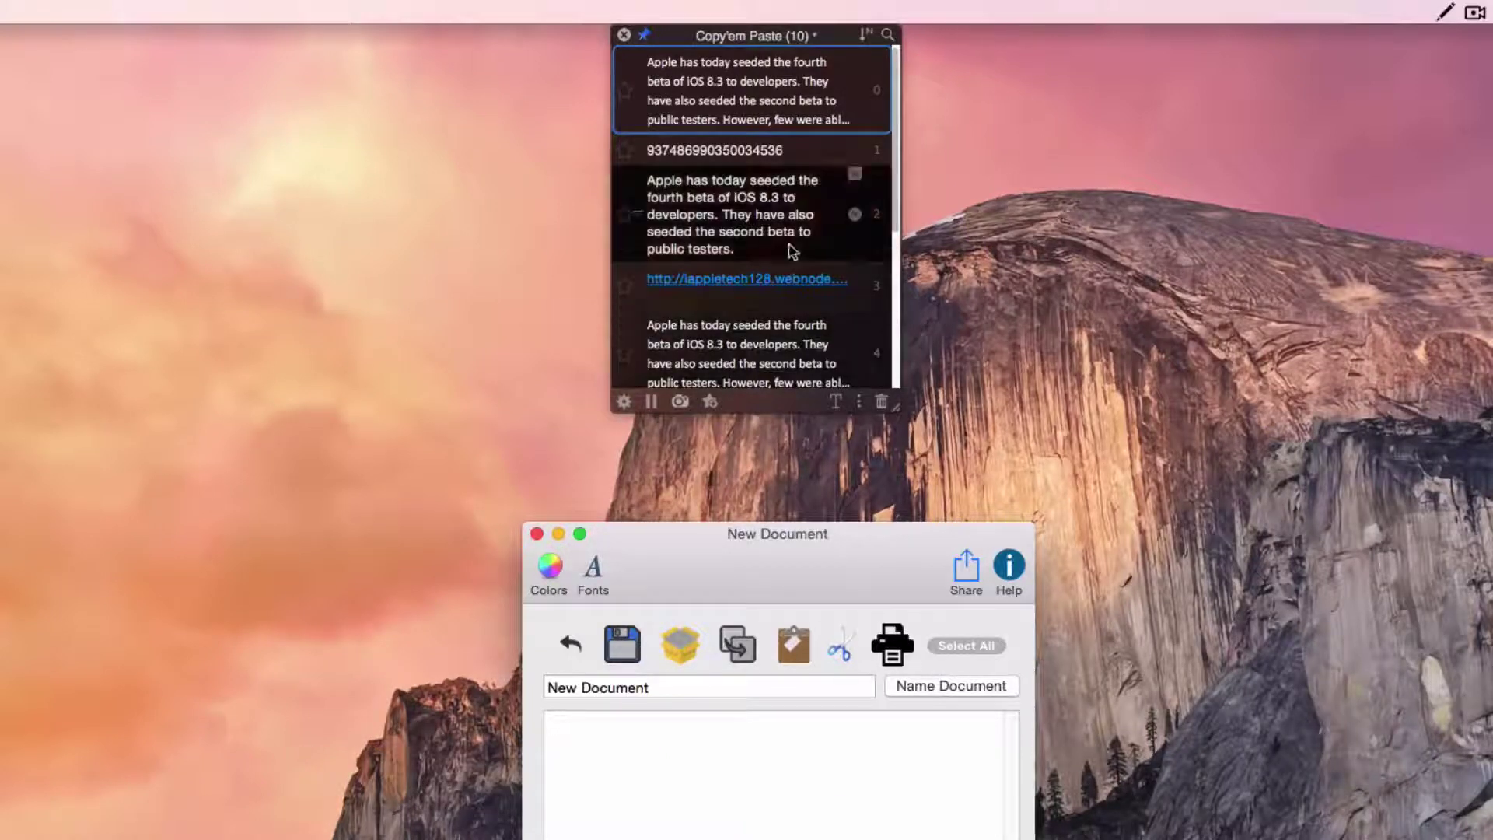
# Expand, collapse and then delete the long article clipping from the list
pyautogui.click(855, 176)
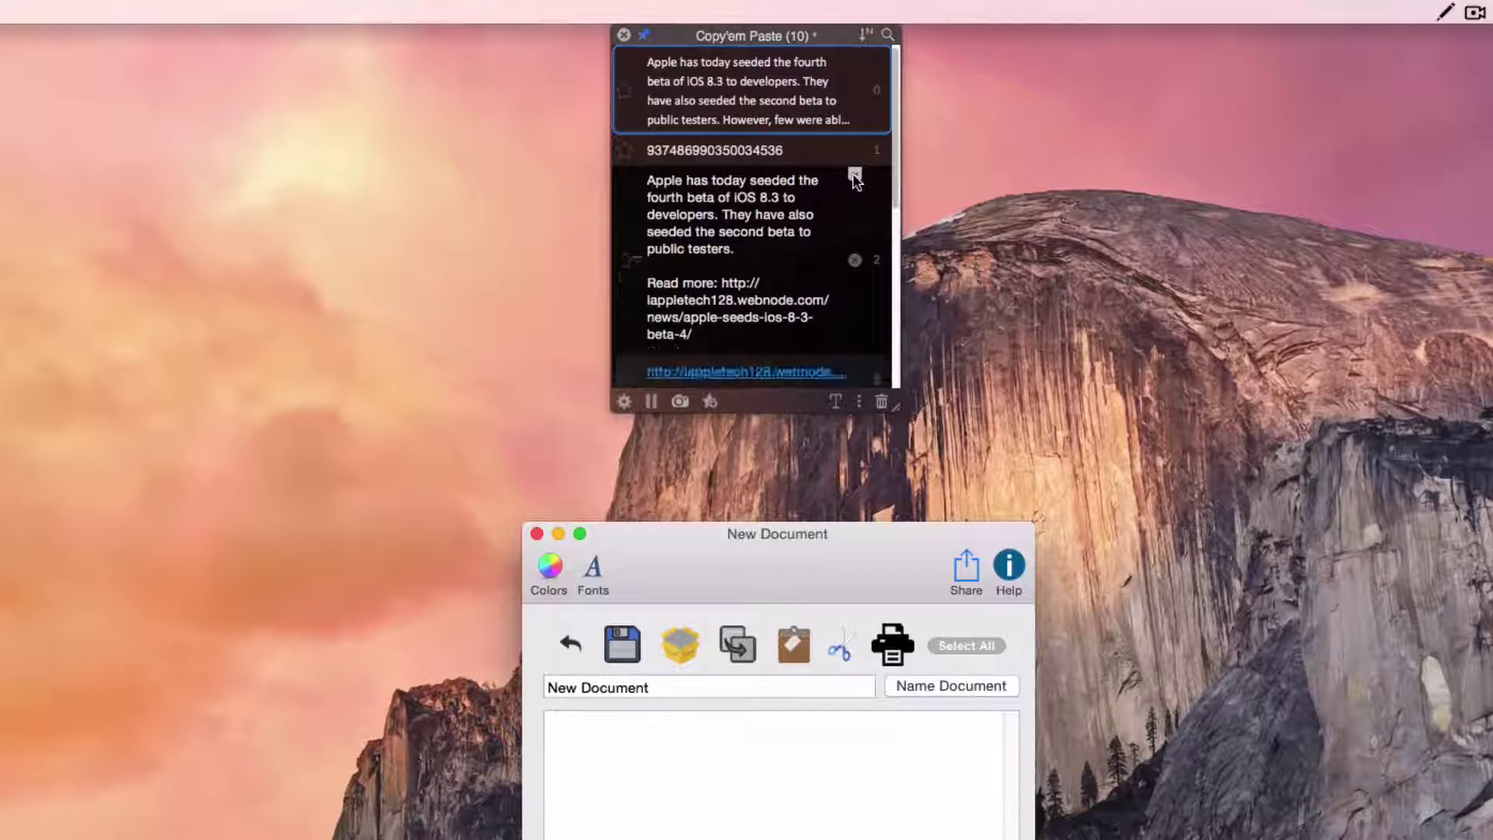
pyautogui.click(855, 176)
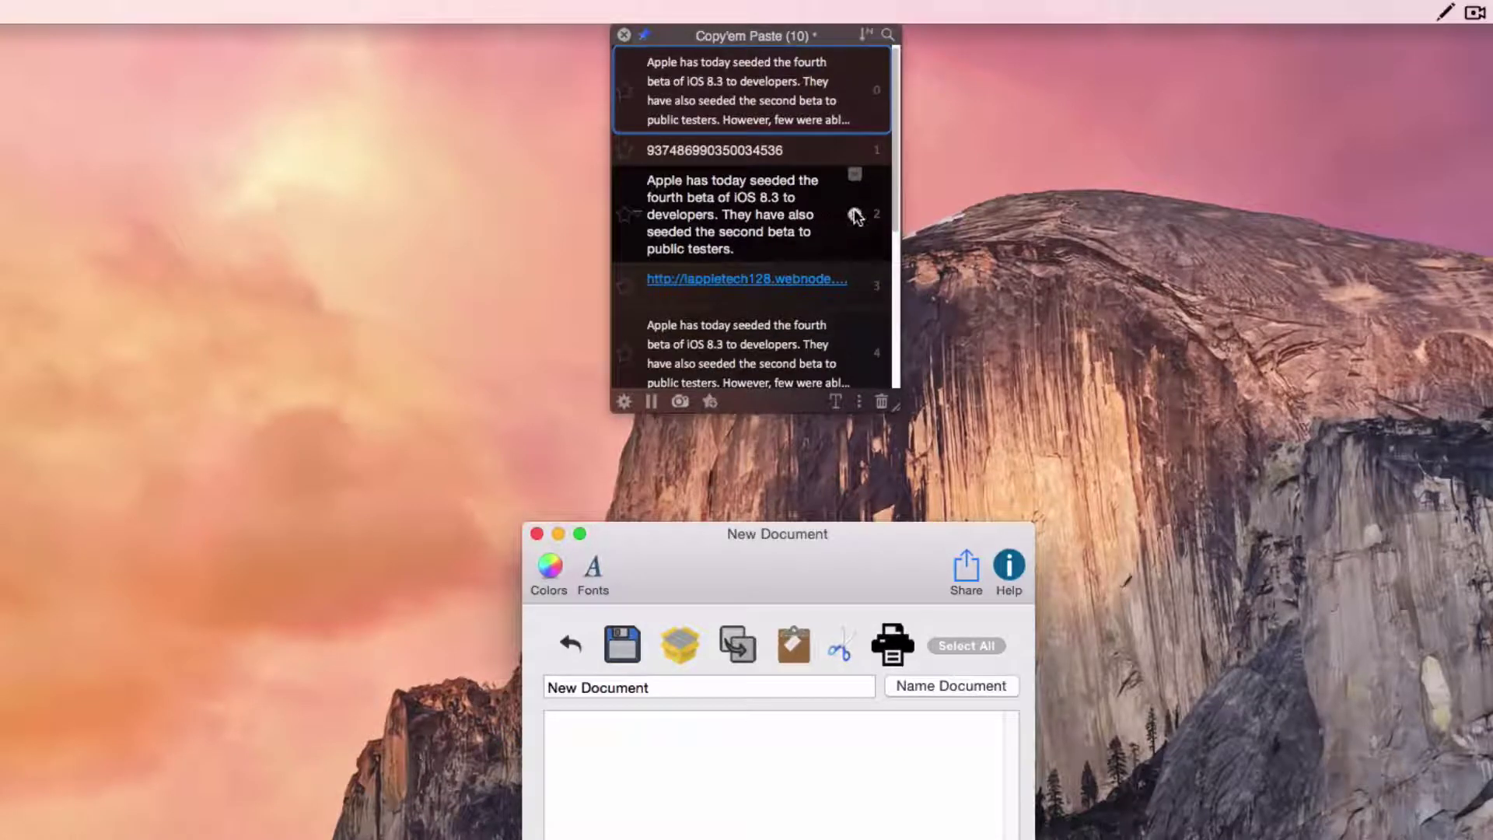
pyautogui.click(855, 212)
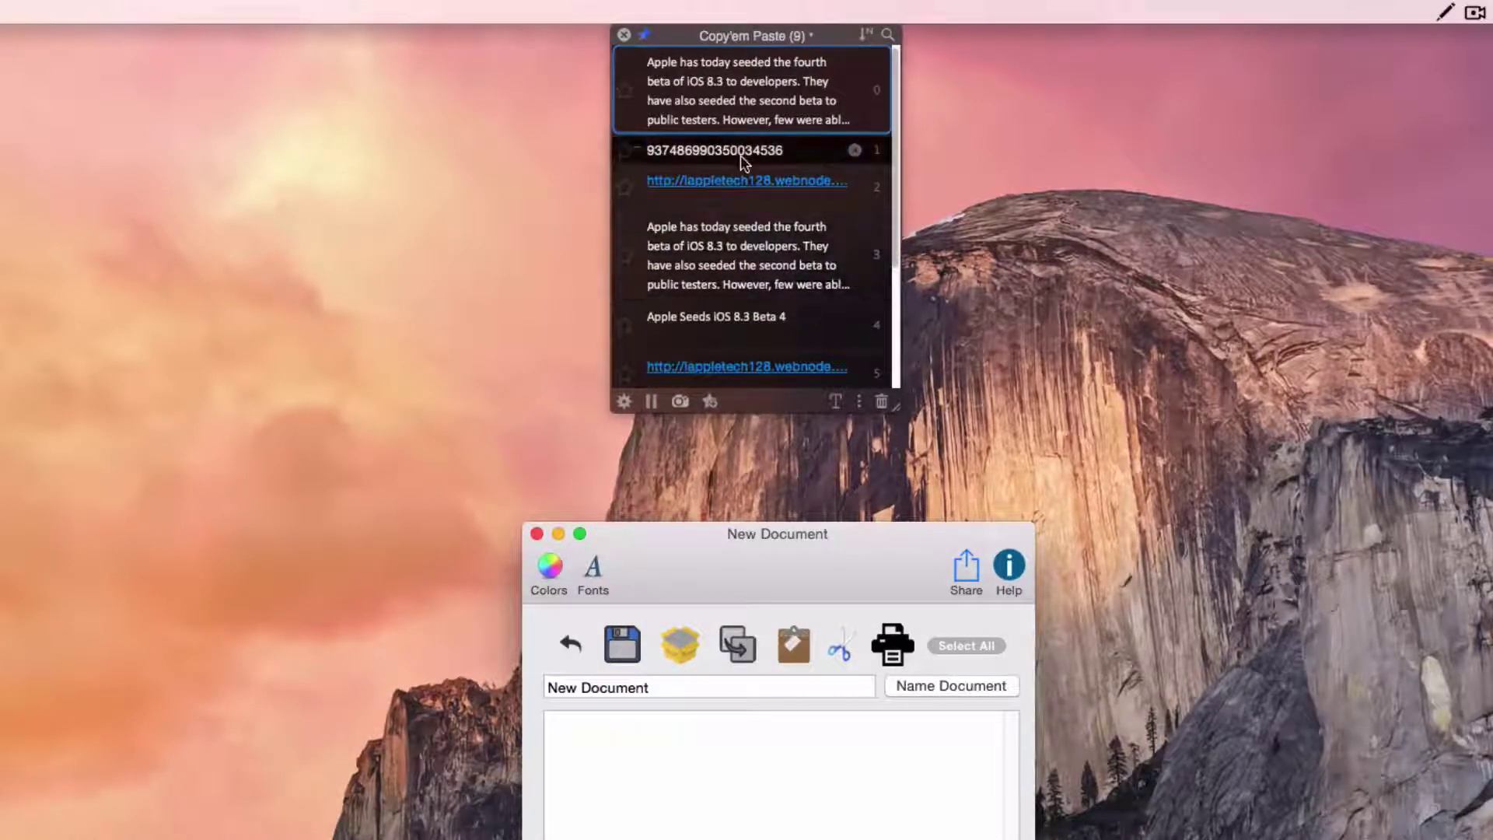
pyautogui.click(668, 783)
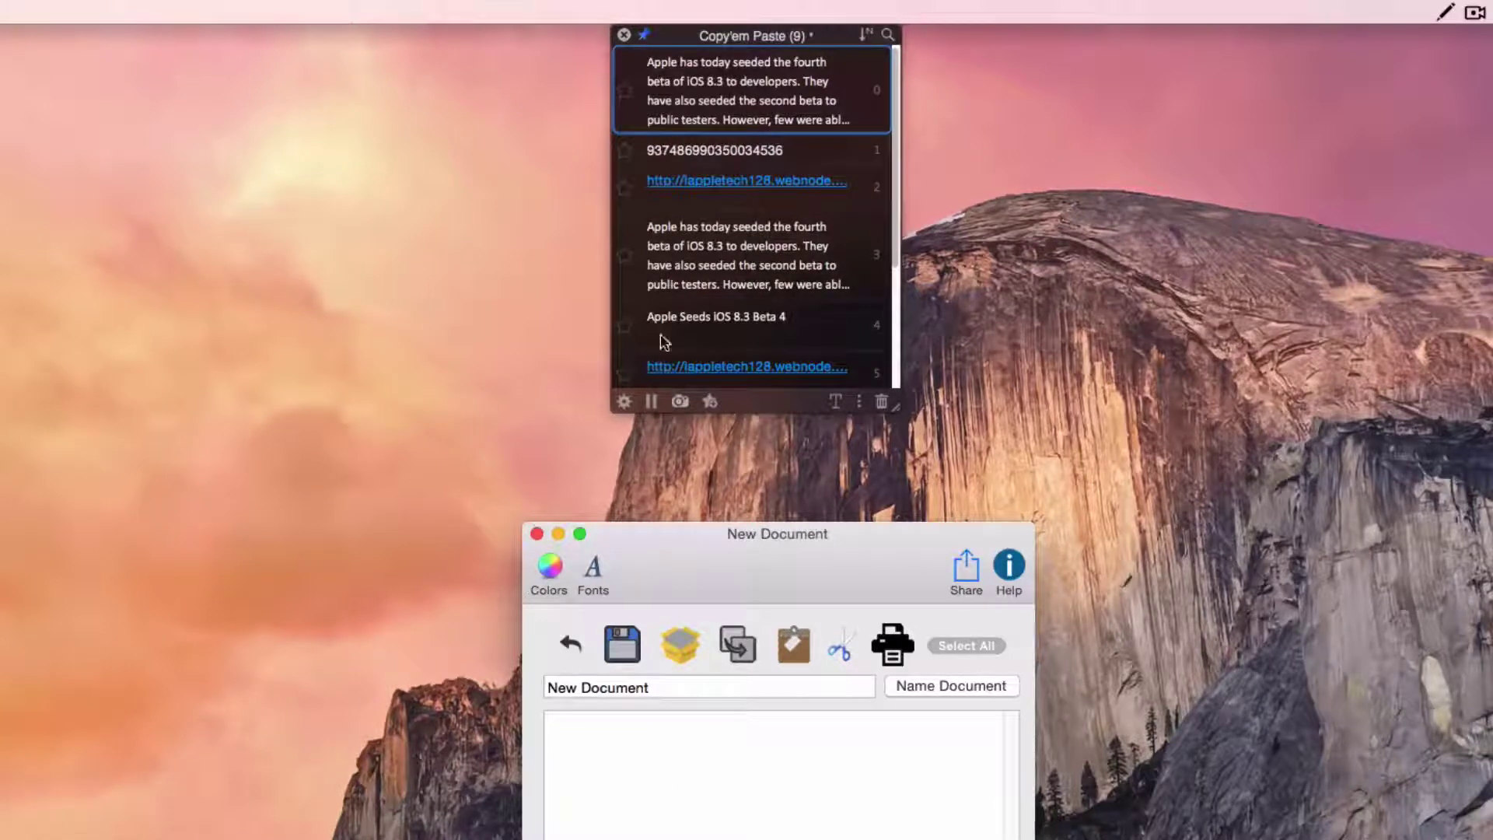
pyautogui.click(685, 158)
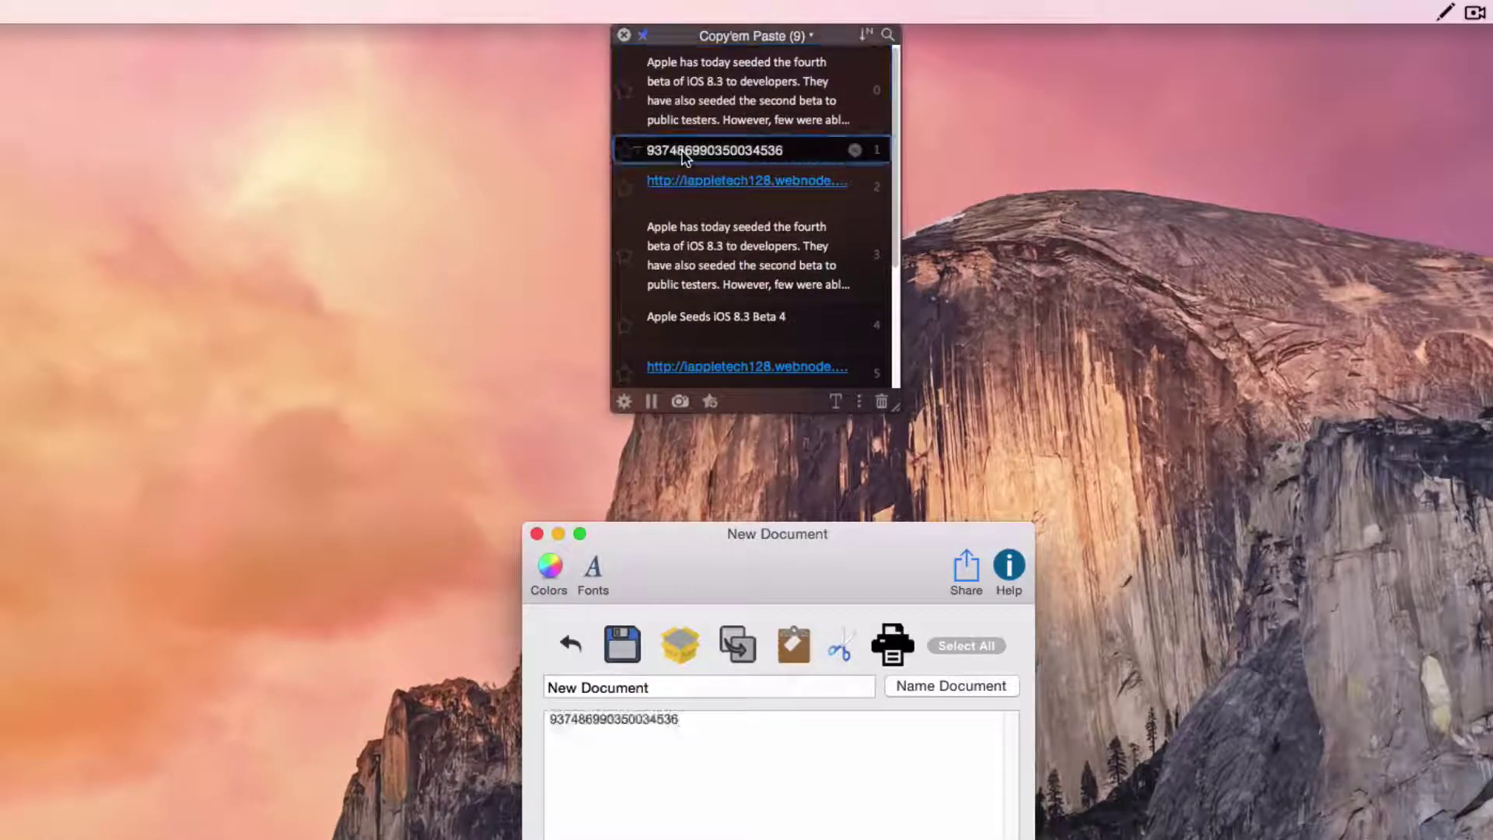
pyautogui.click(945, 652)
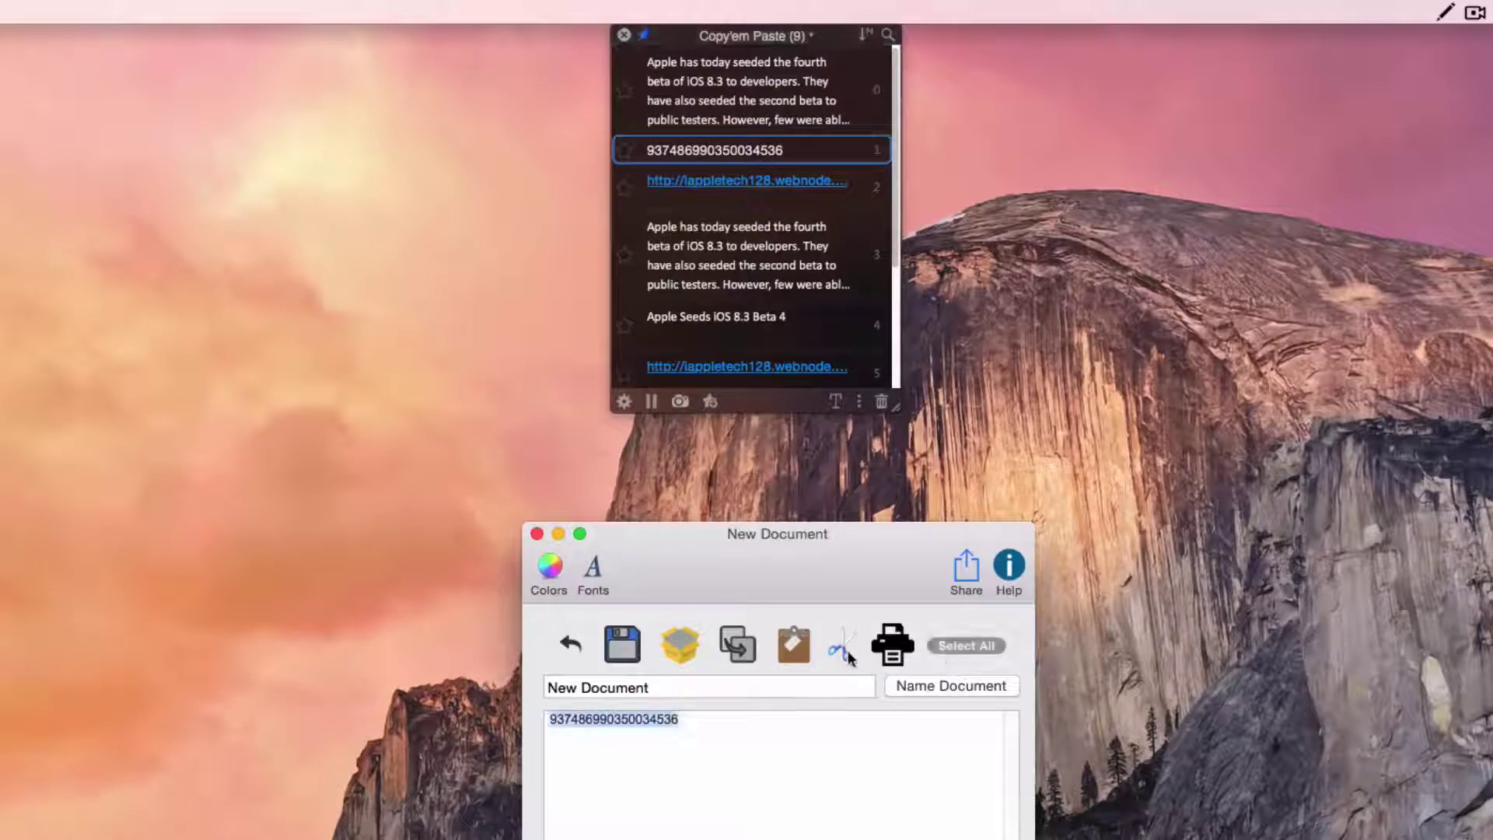
pyautogui.click(840, 647)
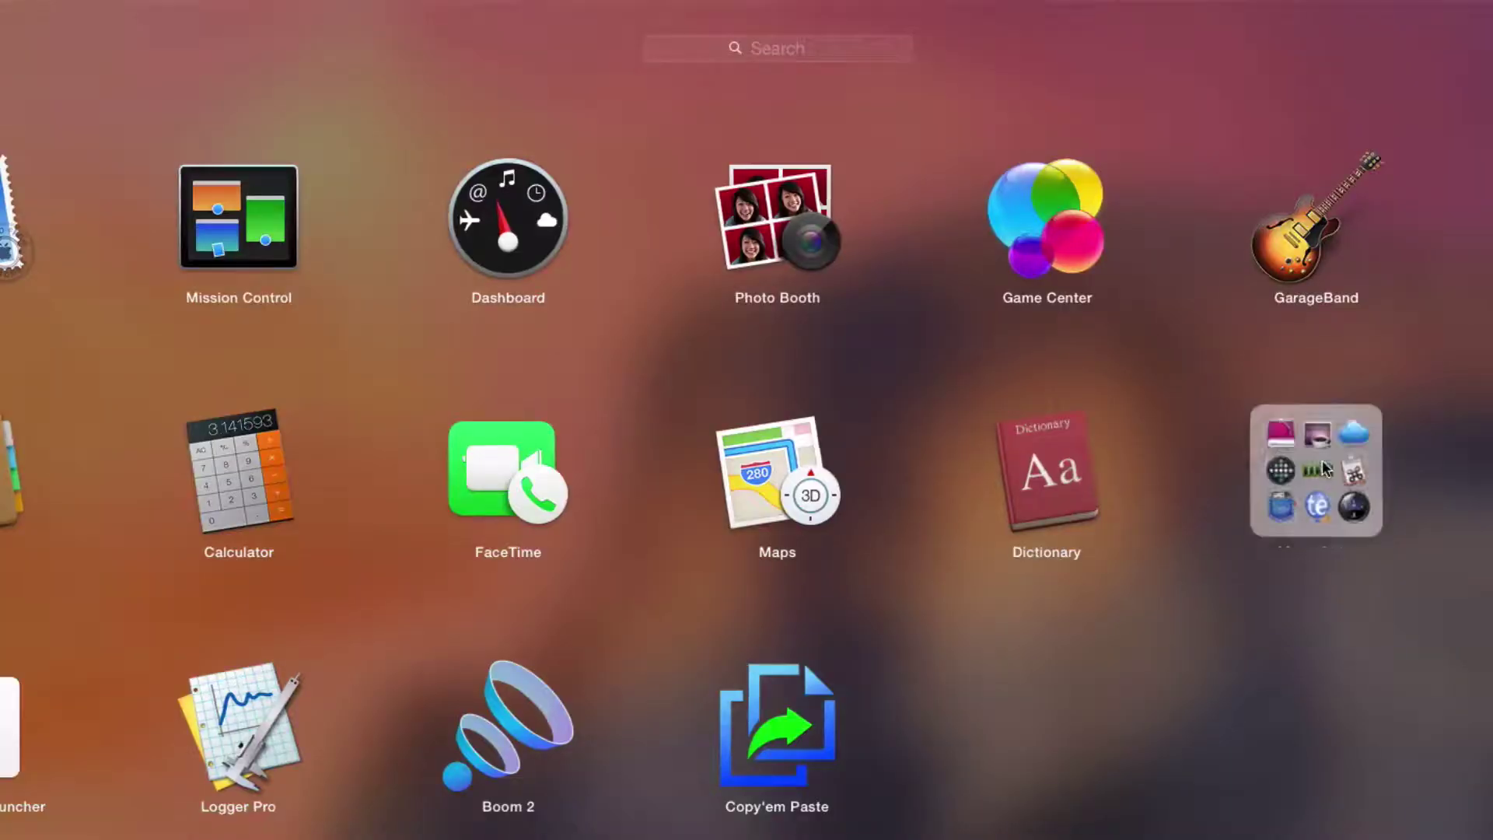
# Look inside Launchpad's Menu Apps folder, then close it and dismiss Launchpad
pyautogui.click(1326, 469)
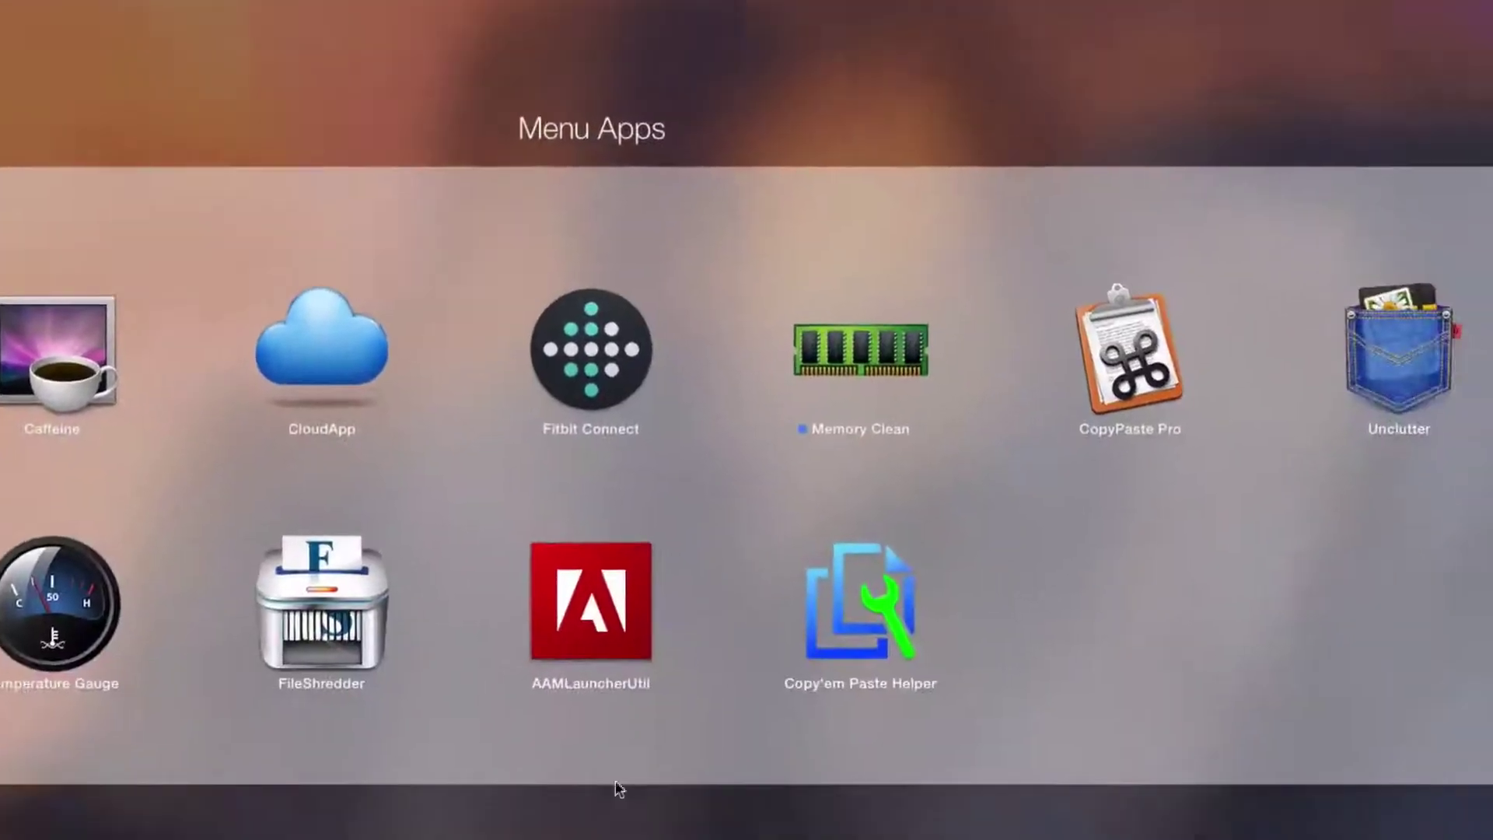
pyautogui.click(827, 809)
pyautogui.click(674, 716)
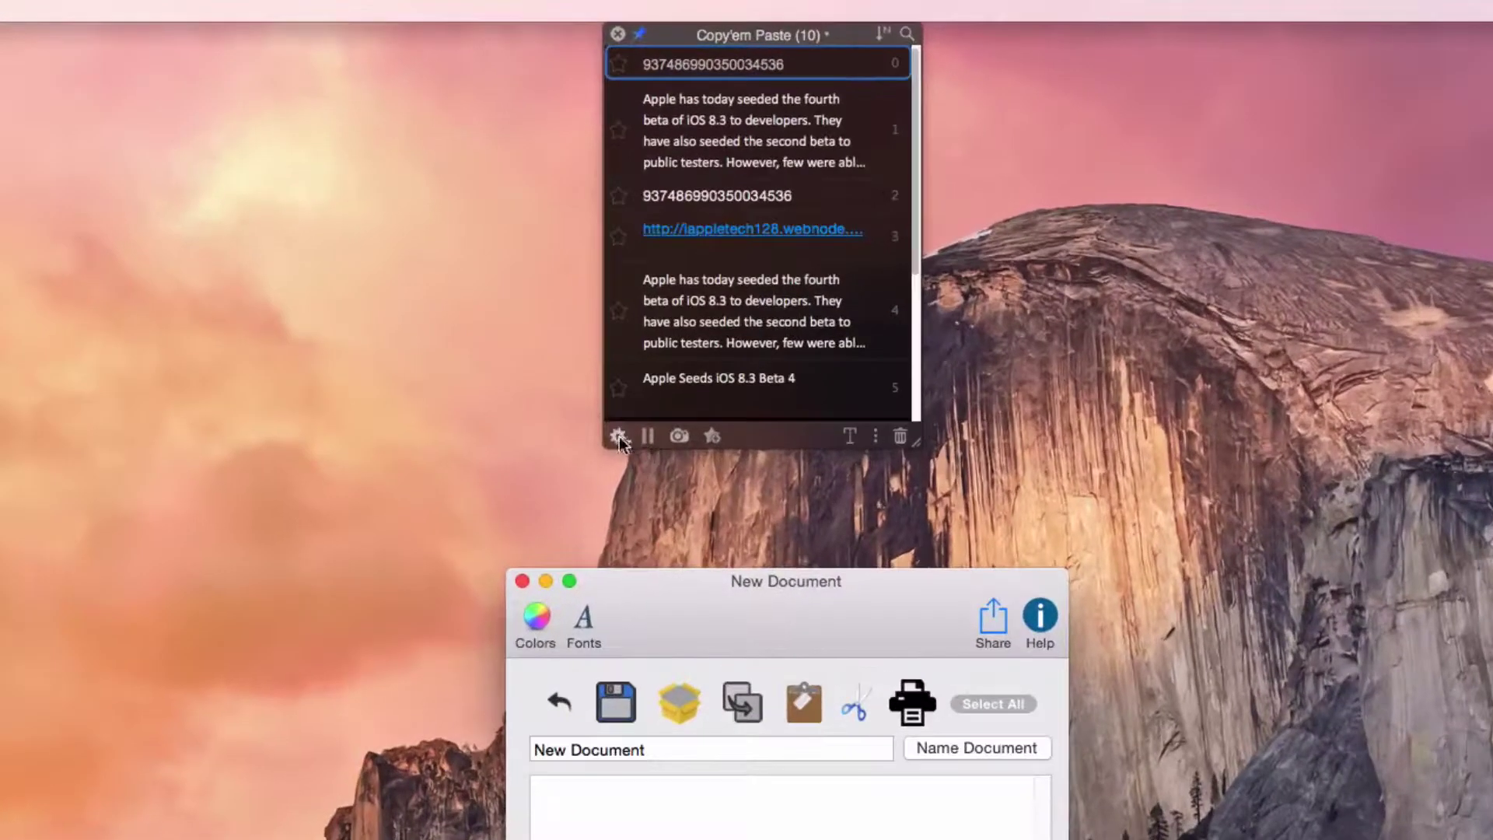
# Open the gear menu at the bottom-left of the Copy'em Paste window
pyautogui.click(618, 436)
pyautogui.moveTo(668, 492)
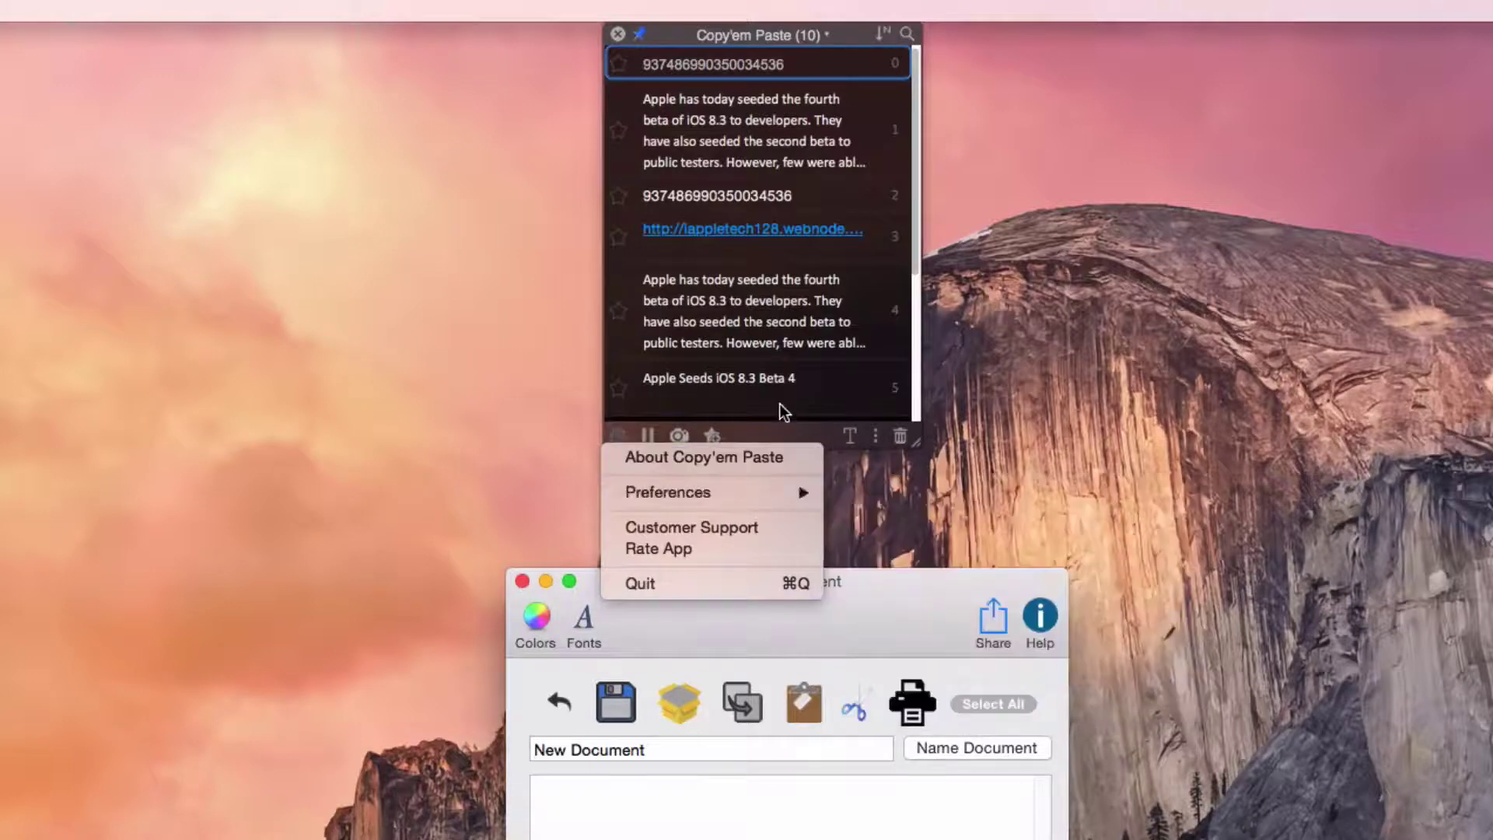
# Close the gear menu and inspect the camera, text-transform and trash toolbar menus
pyautogui.click(627, 466)
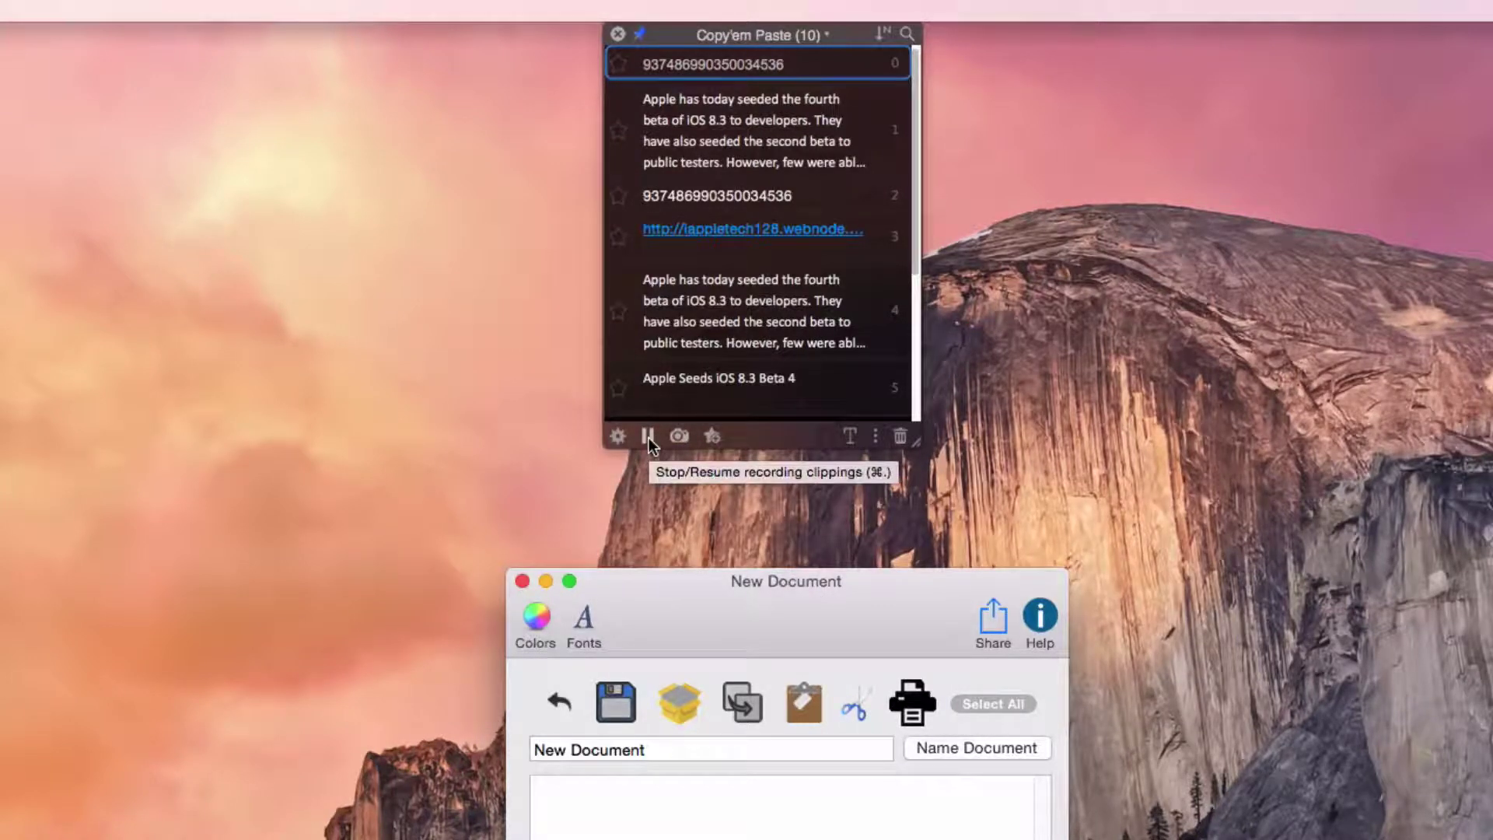
pyautogui.click(673, 441)
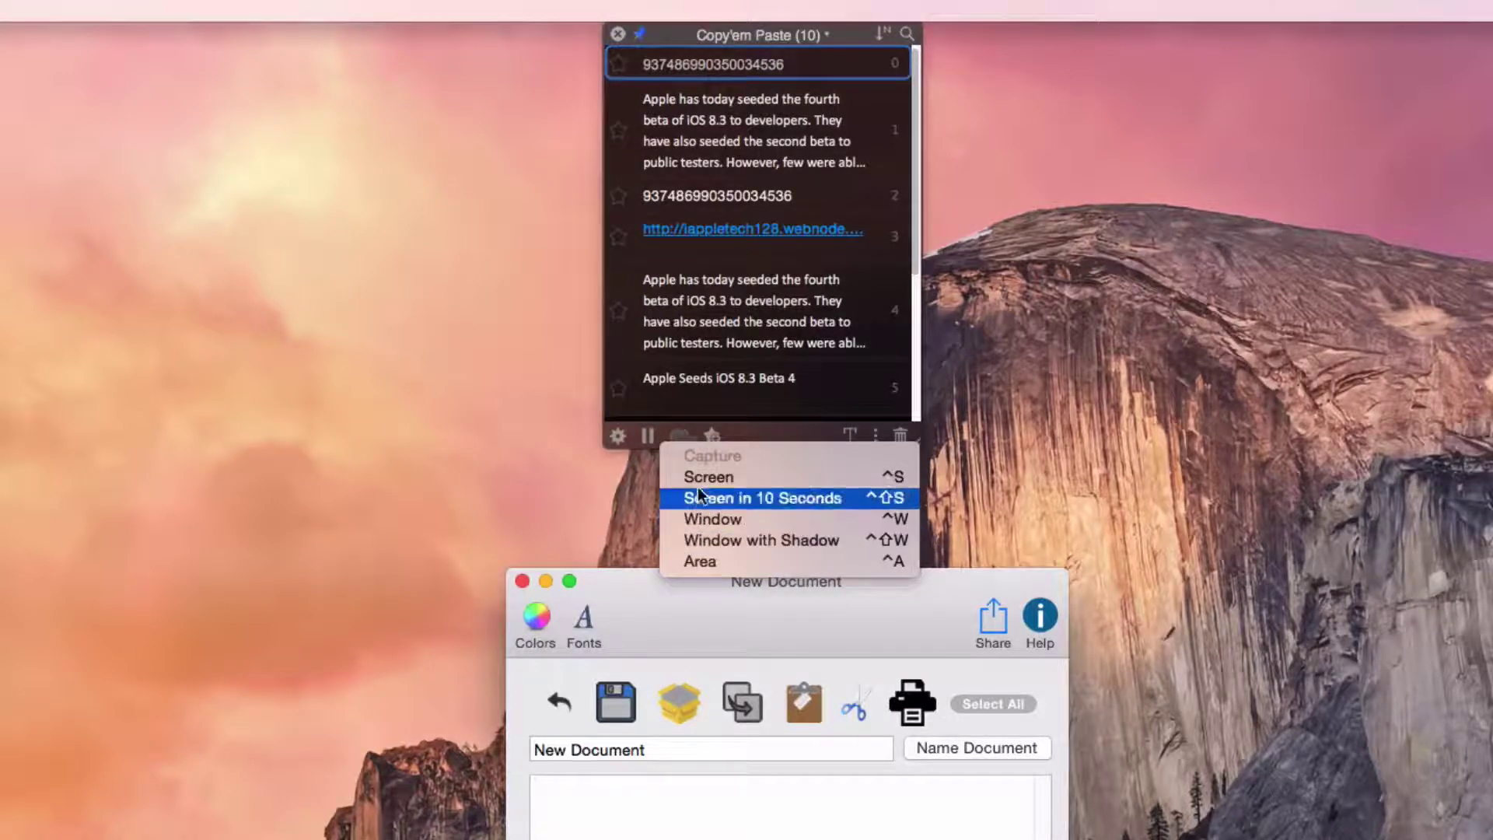
pyautogui.click(747, 428)
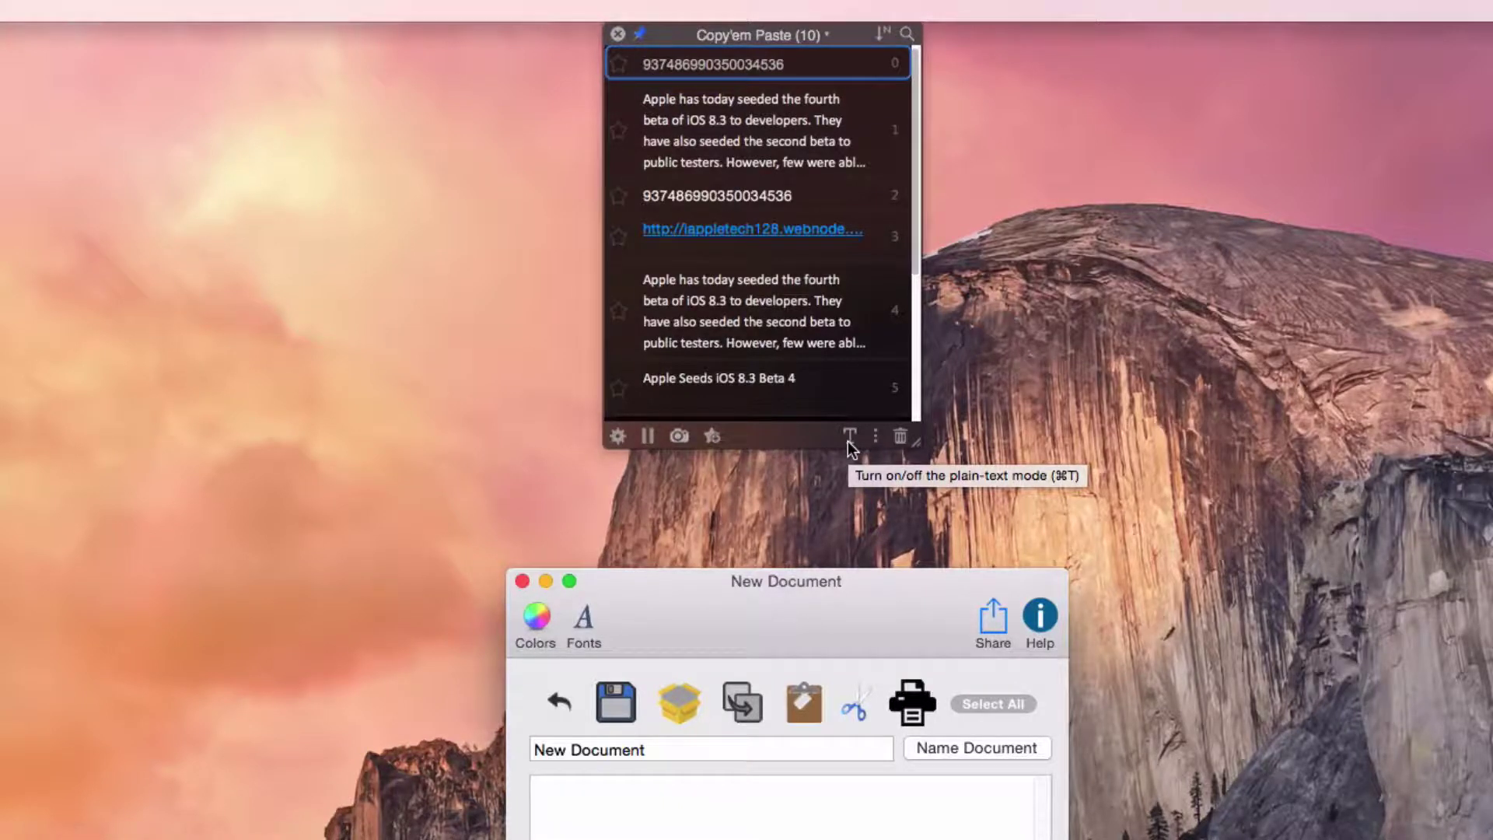
pyautogui.click(874, 436)
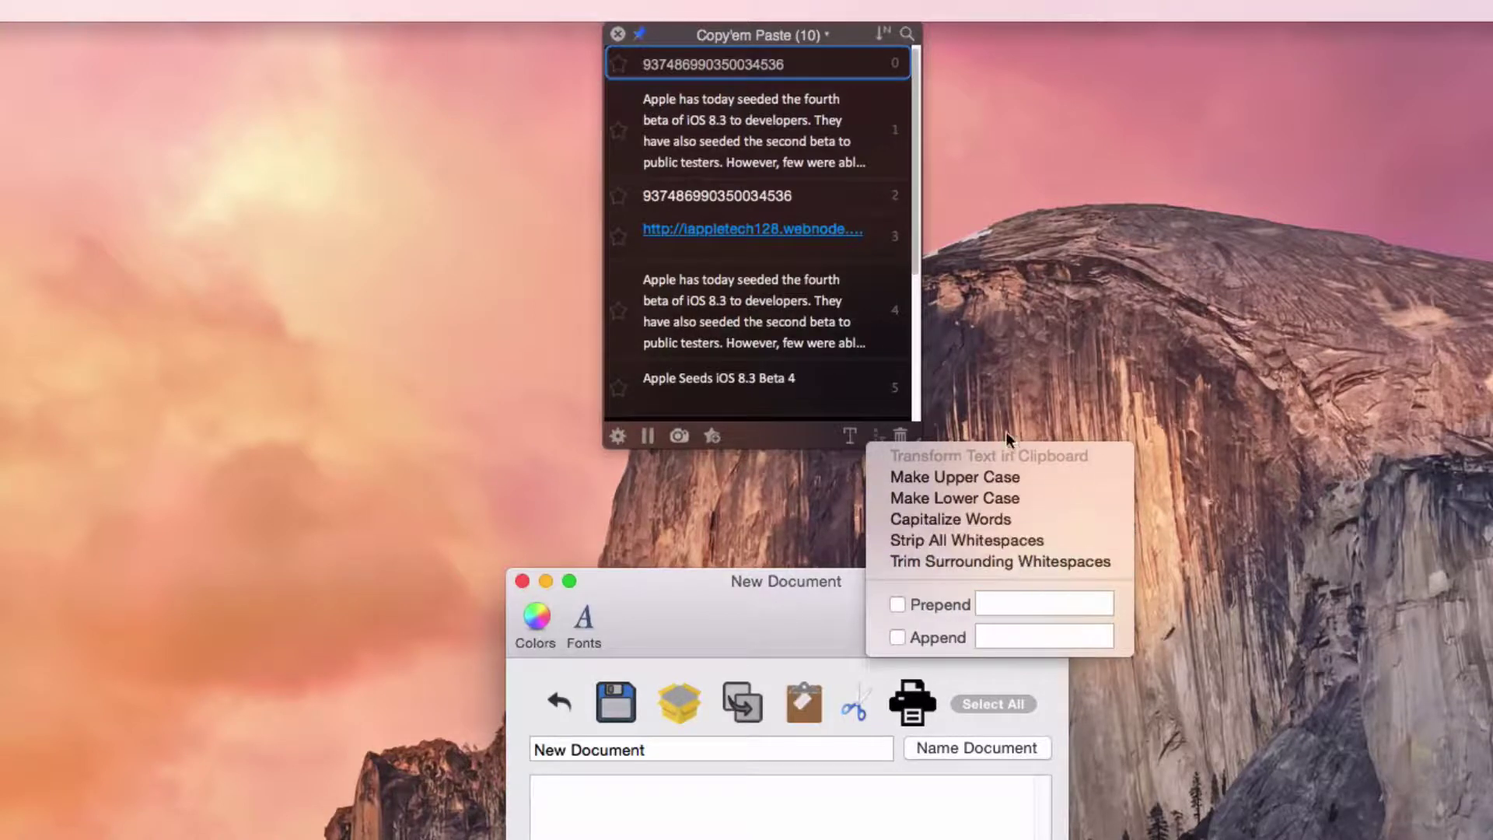
pyautogui.click(781, 426)
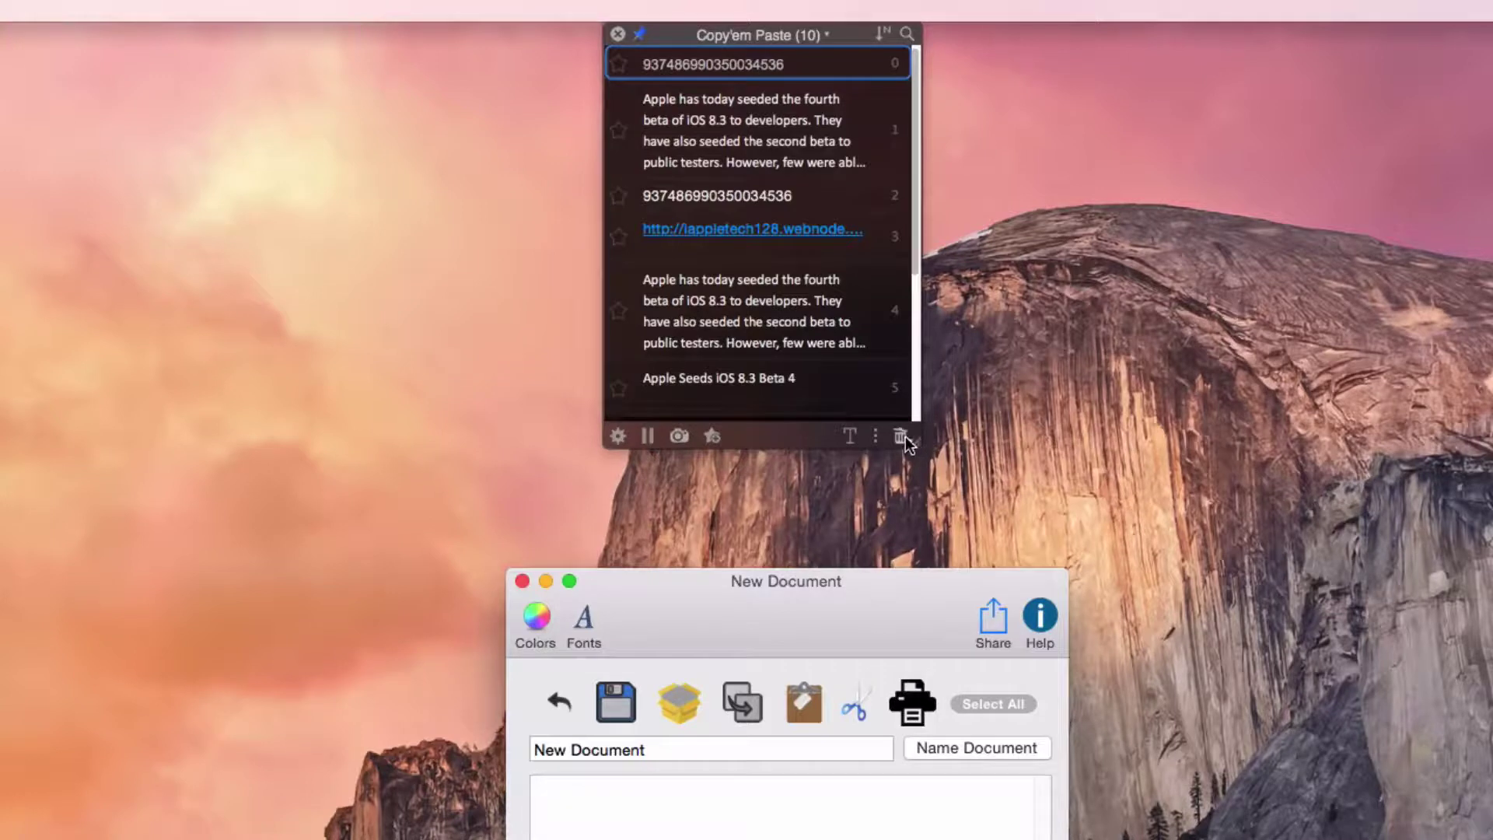
pyautogui.click(903, 435)
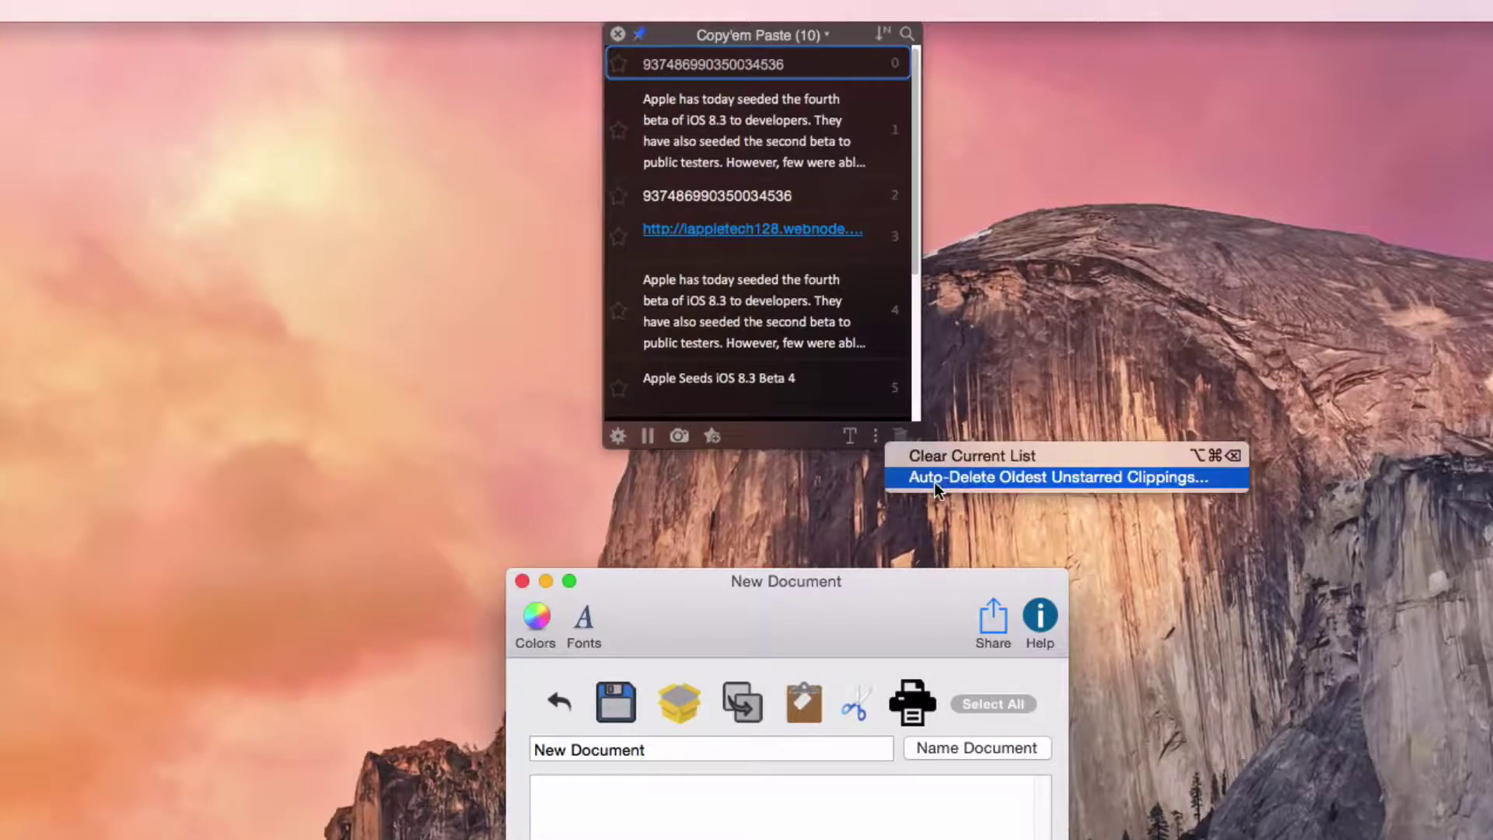
pyautogui.click(828, 422)
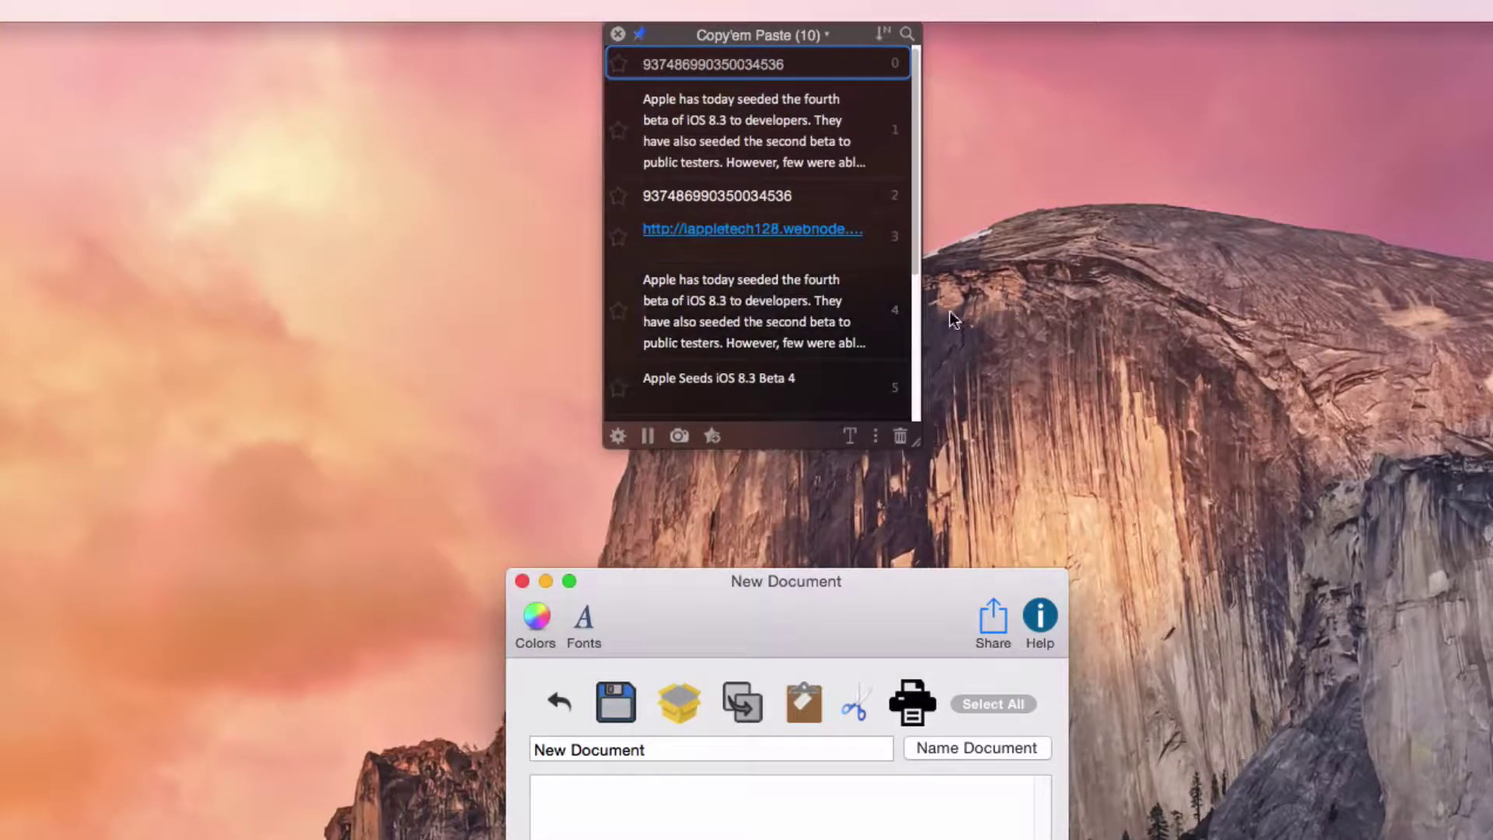